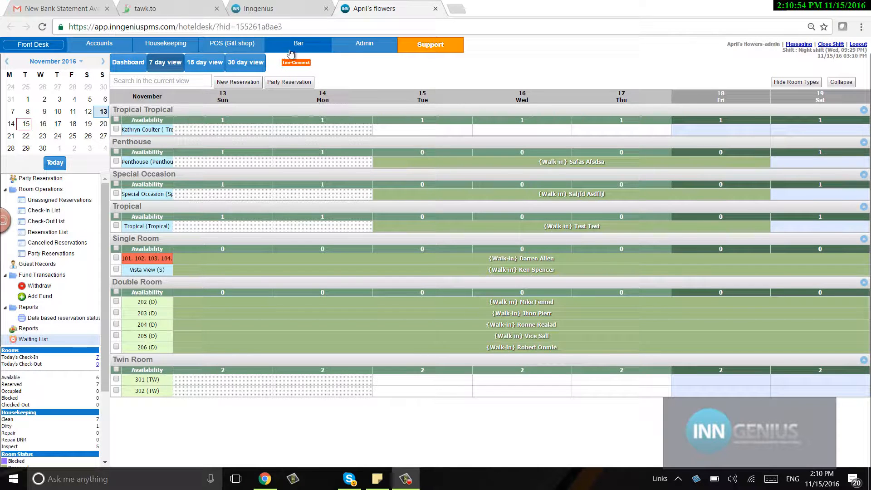
# Step: Disable the POS (Gift shop) point of sale in the admin POS Points settings and reload the site
pyautogui.click(366, 49)
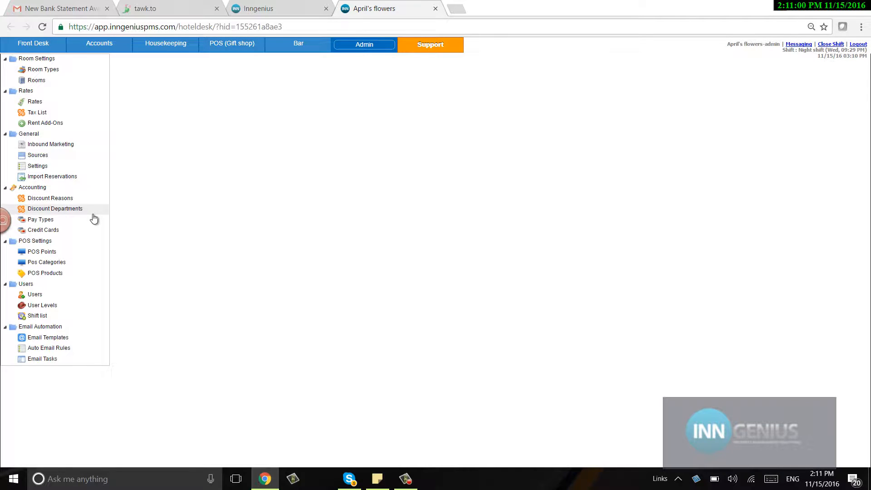
pyautogui.click(58, 253)
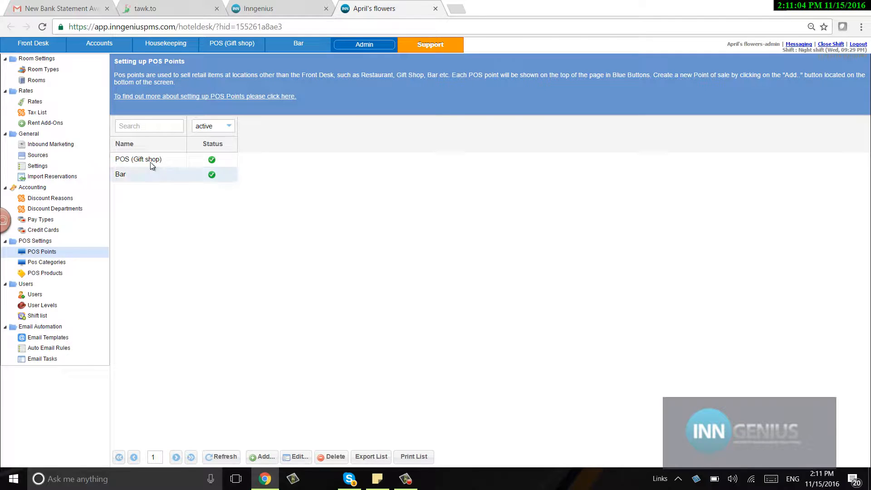
pyautogui.doubleClick(151, 160)
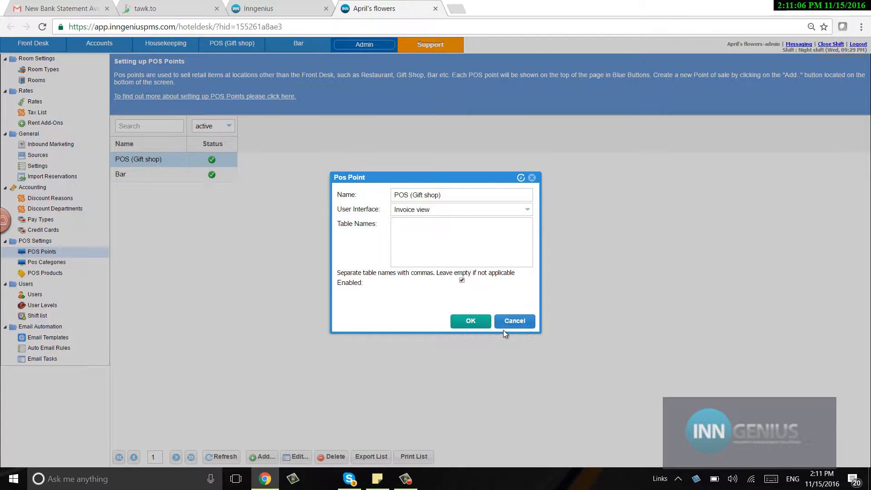
pyautogui.click(462, 281)
pyautogui.click(472, 322)
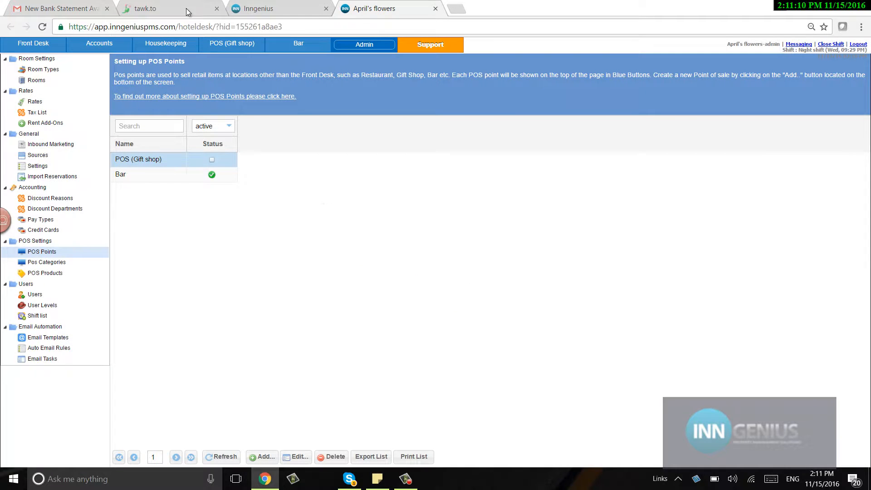
pyautogui.click(42, 27)
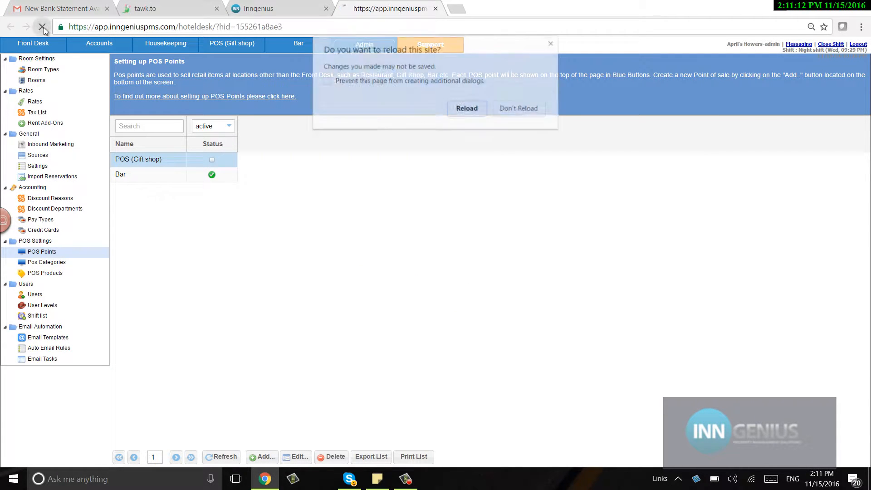
pyautogui.click(467, 109)
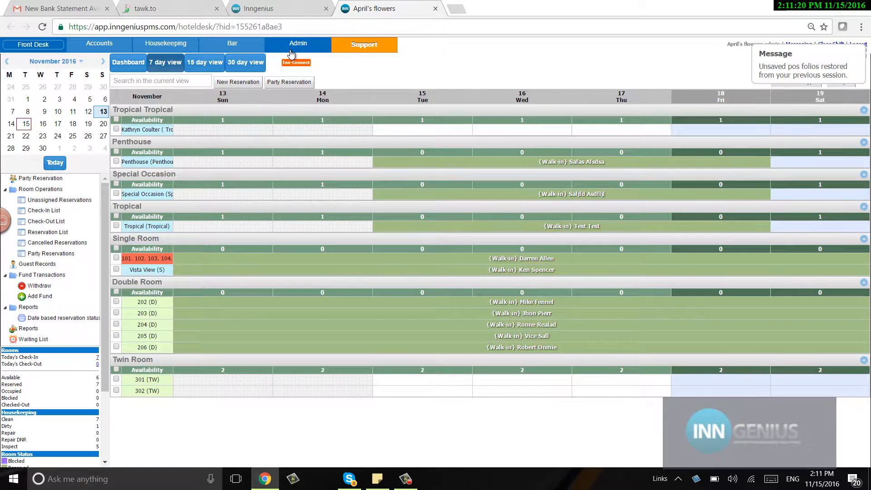
# Step: Dismiss the waiting list notice and open the admin list of POS points
pyautogui.click(291, 53)
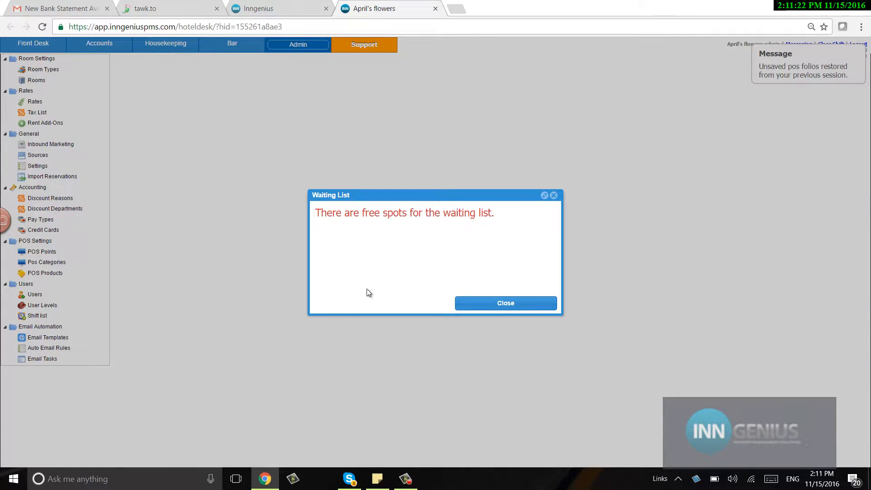
pyautogui.click(516, 308)
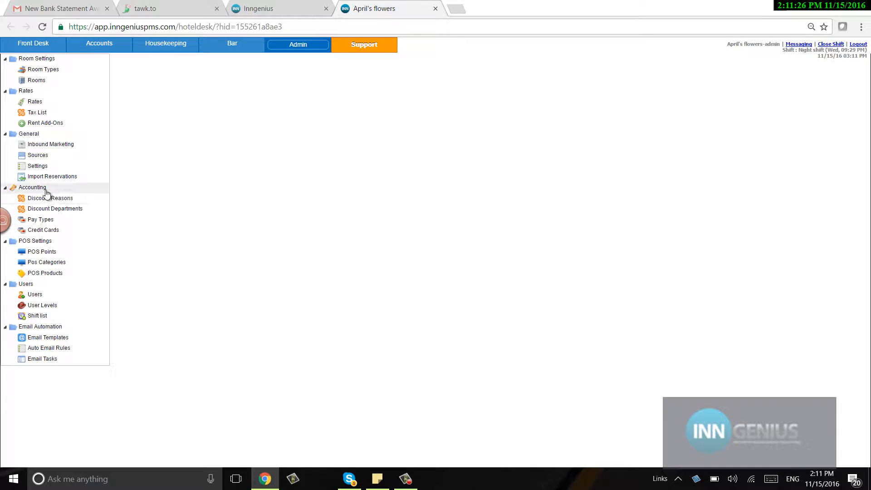
pyautogui.click(52, 255)
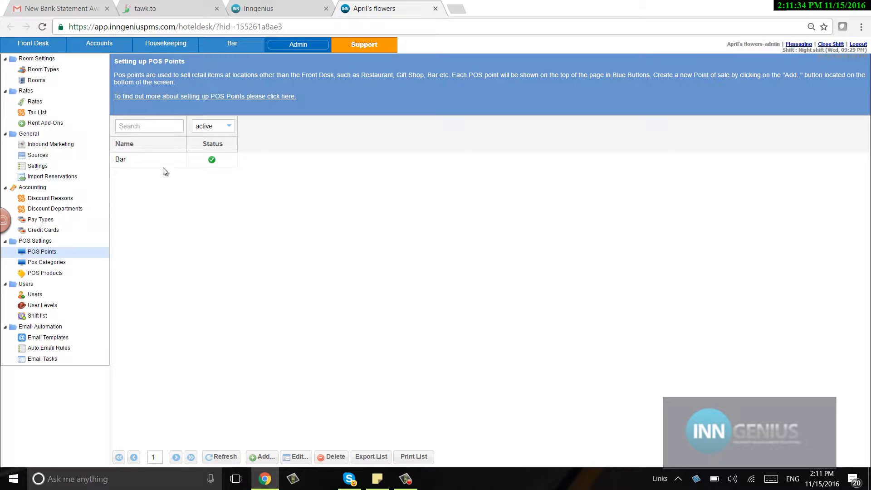
# Step: View the open order for table three at the Bar and return to the table overview
pyautogui.click(236, 47)
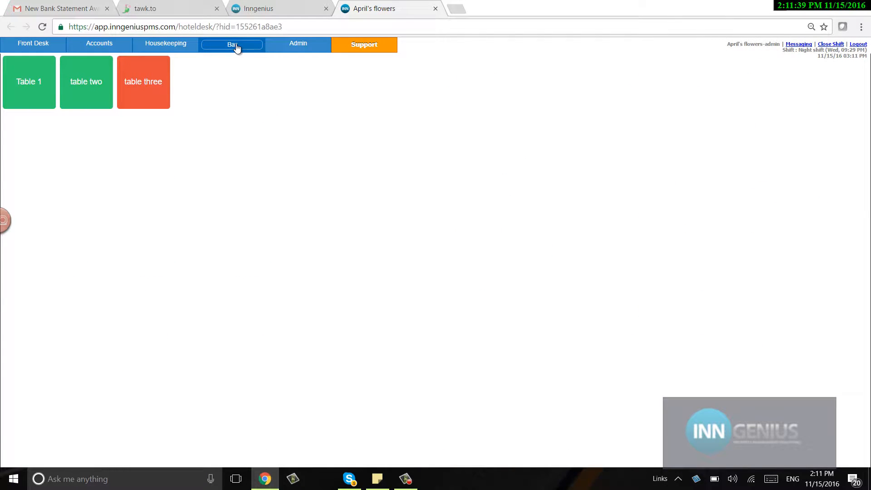
pyautogui.click(150, 86)
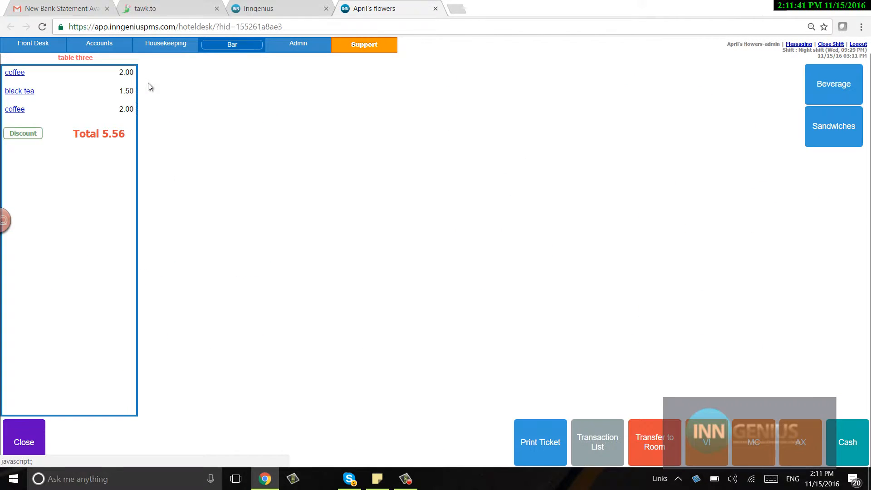
pyautogui.click(230, 52)
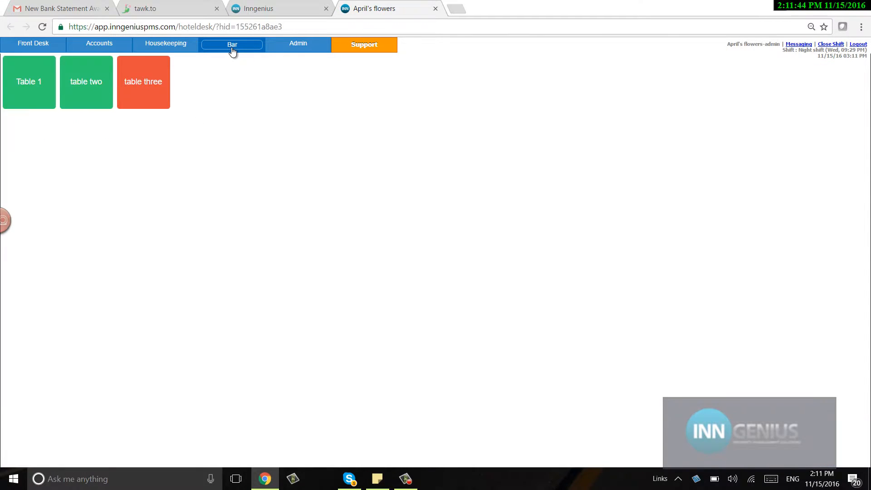
# Step: Add one black tea and one coffee from Beverage to table three's order, and close the order
pyautogui.click(145, 95)
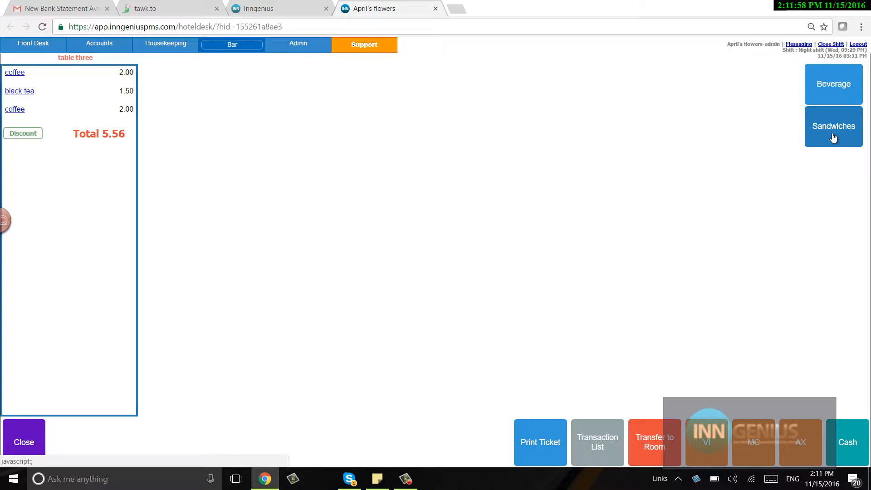
pyautogui.click(832, 89)
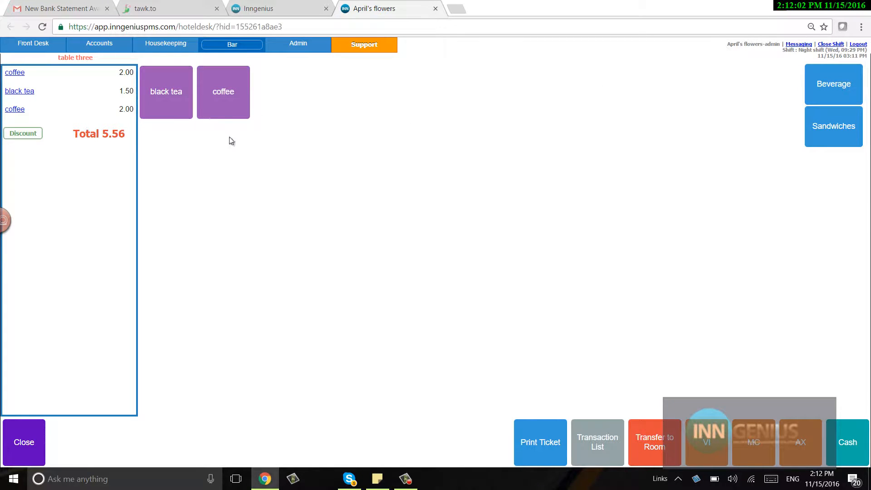
pyautogui.click(174, 85)
pyautogui.click(233, 91)
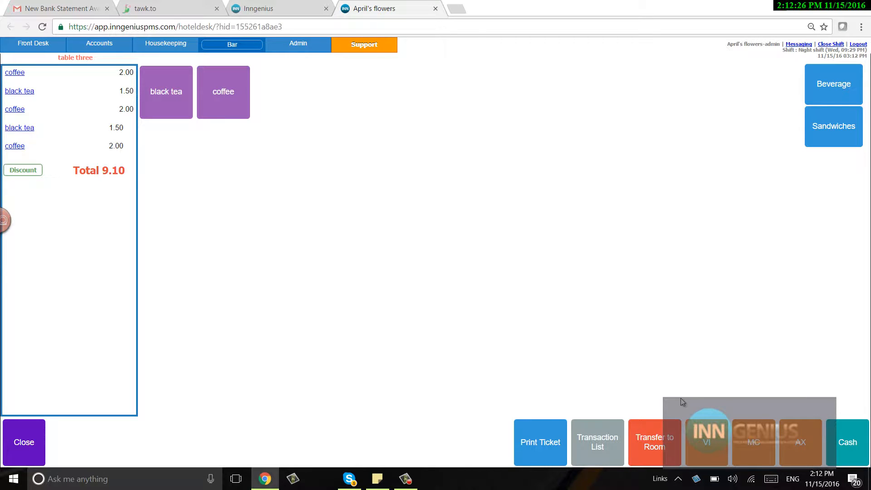
pyautogui.click(27, 439)
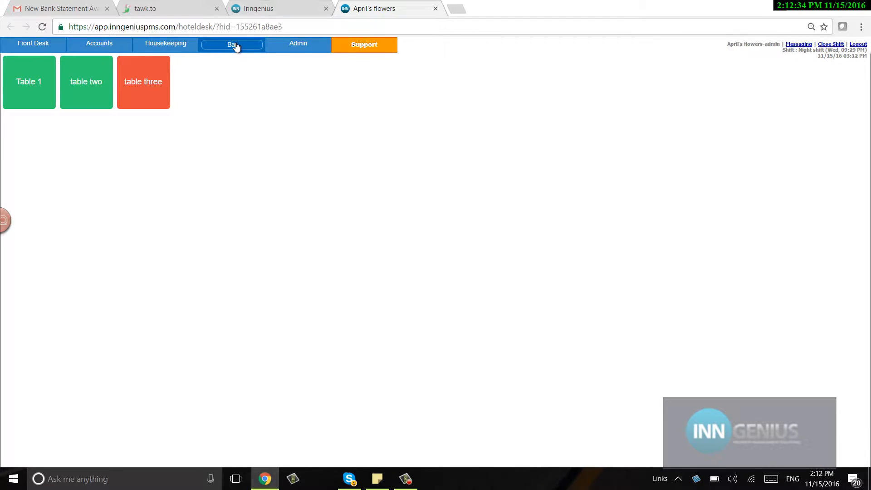
# Step: Reopen table three and examine the folio created 11/7/16 12:14 PM in the Bar's transaction list
pyautogui.click(150, 86)
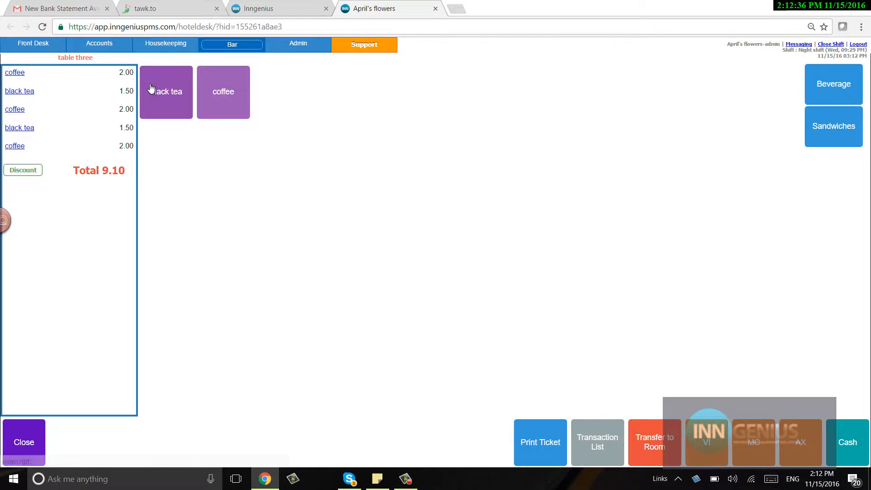
pyautogui.click(600, 444)
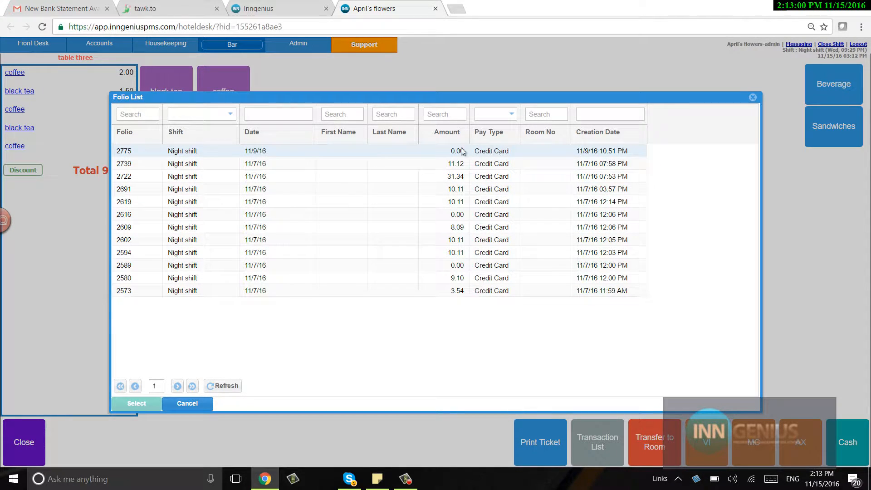
pyautogui.click(753, 97)
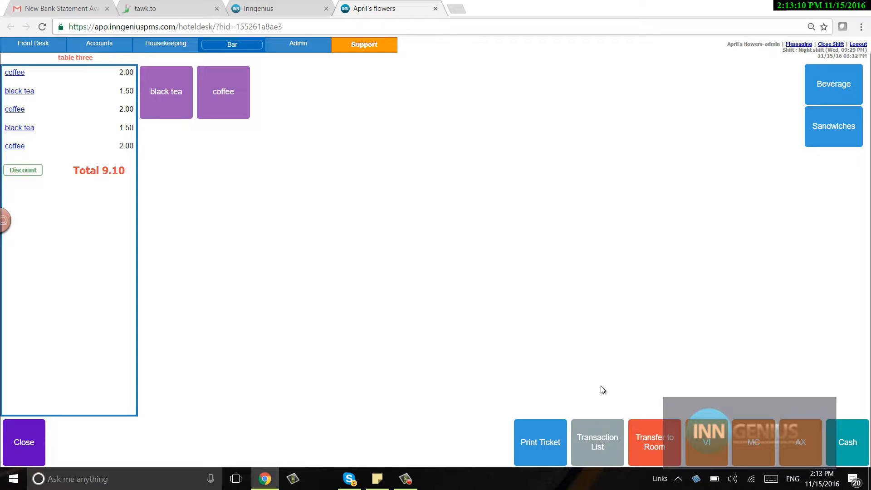
pyautogui.click(599, 438)
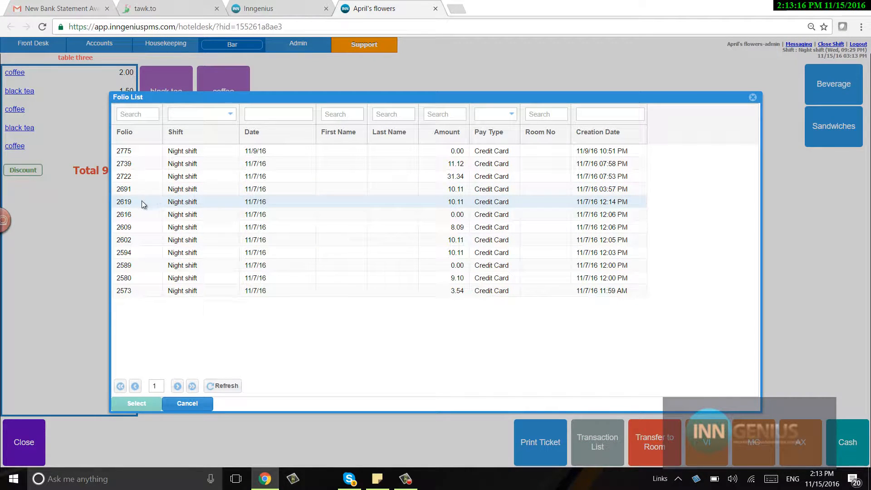
pyautogui.doubleClick(181, 202)
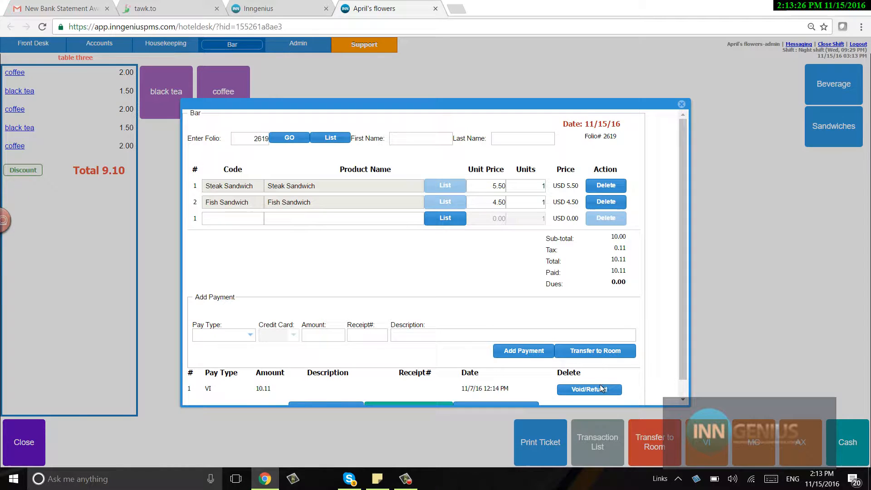
pyautogui.click(681, 105)
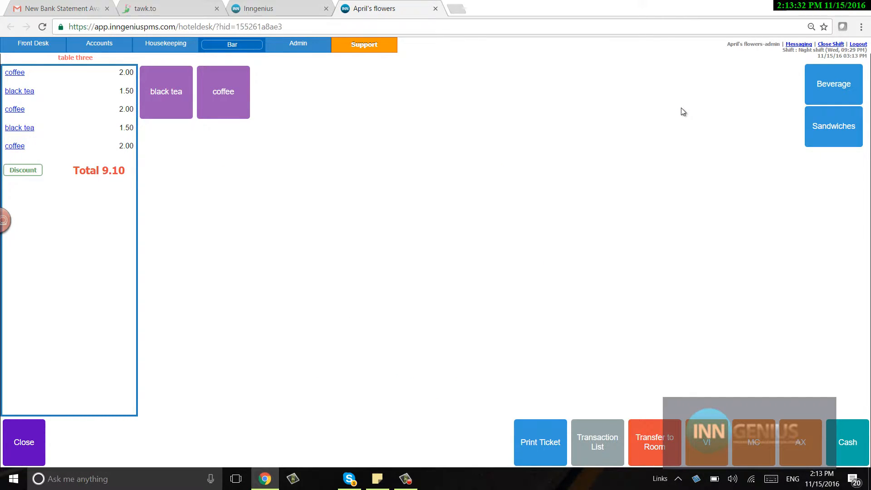
# Step: Add a POS point named "Wedding tabs" that uses the Touch friendly view, leaving its table names empty
pyautogui.click(295, 48)
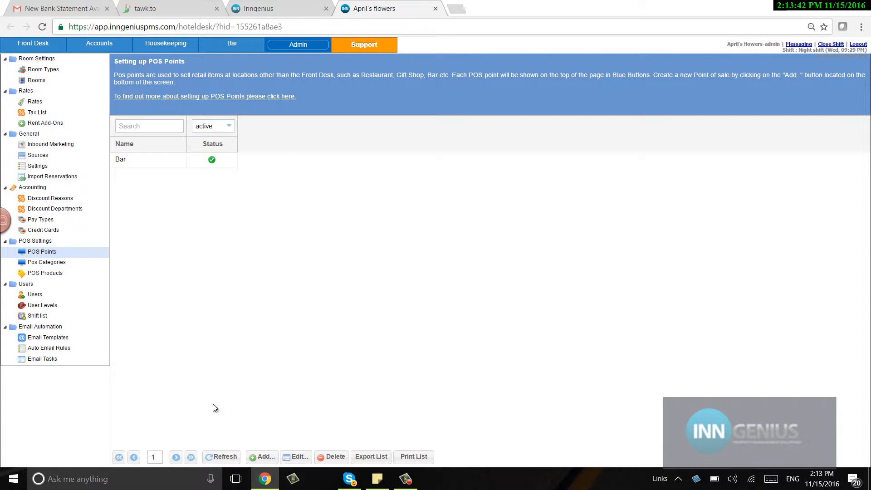
pyautogui.click(262, 457)
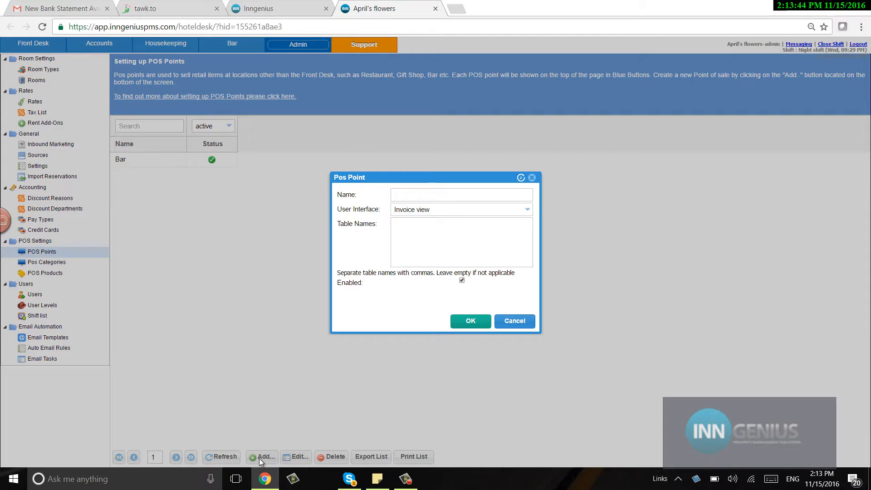
pyautogui.click(437, 200)
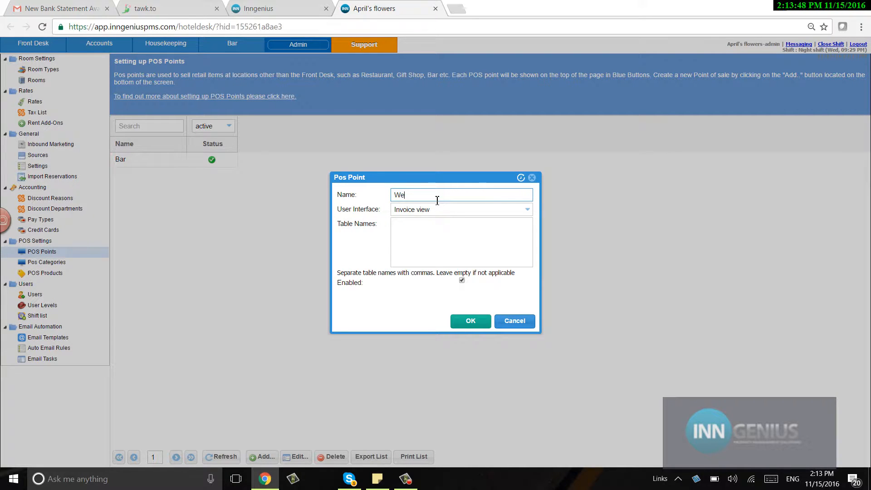
pyautogui.write('Wedding tabs')
pyautogui.click(530, 215)
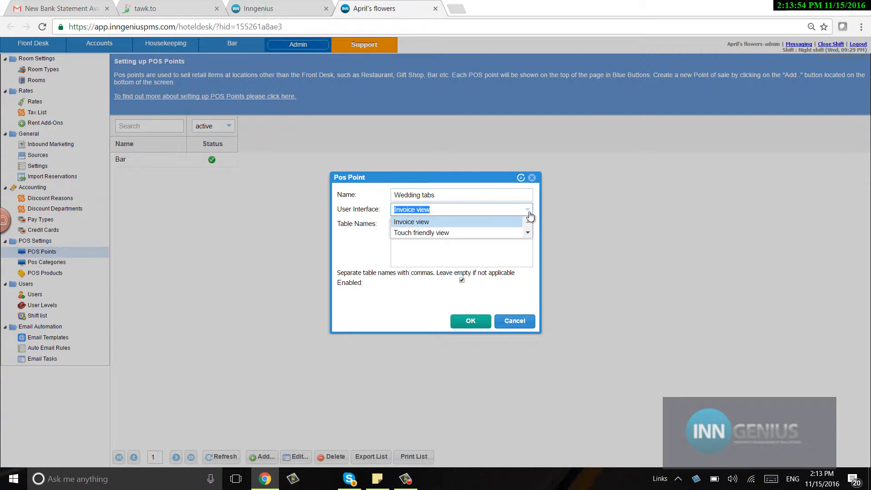
pyautogui.click(441, 235)
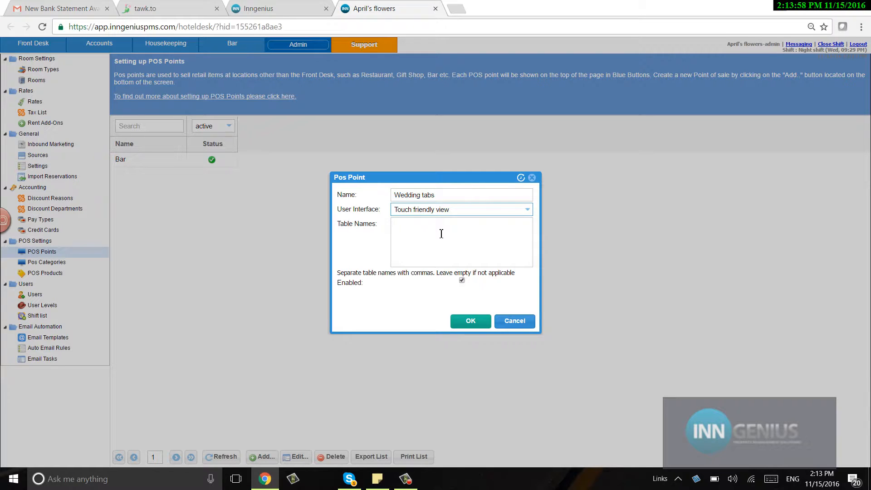
pyautogui.click(469, 325)
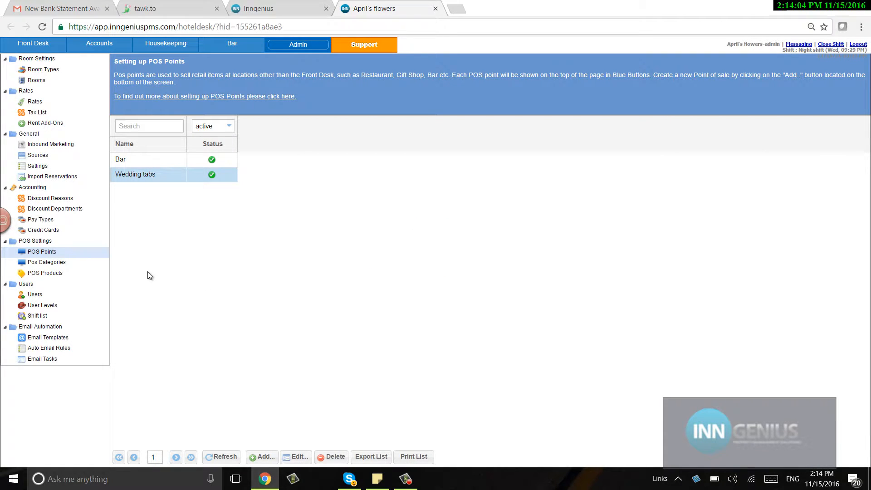
# Step: Check the Bar's table overview and filter the admin POS points list to show all statuses
pyautogui.click(241, 45)
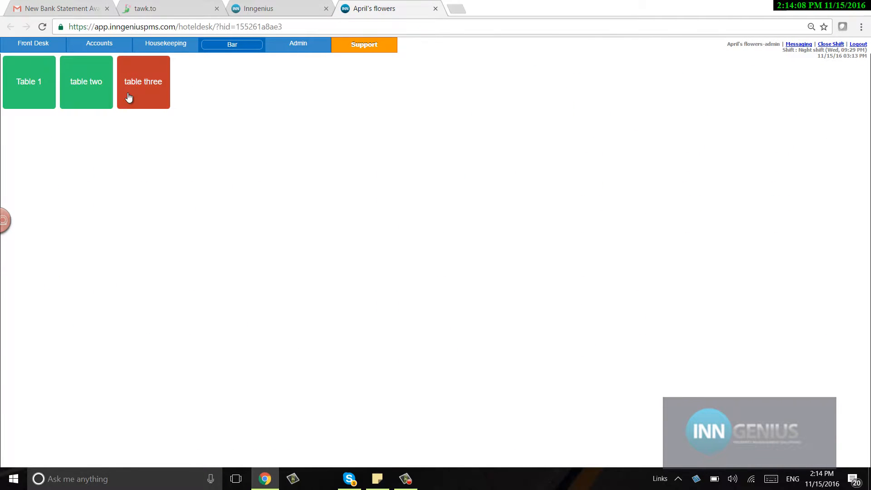
pyautogui.click(295, 54)
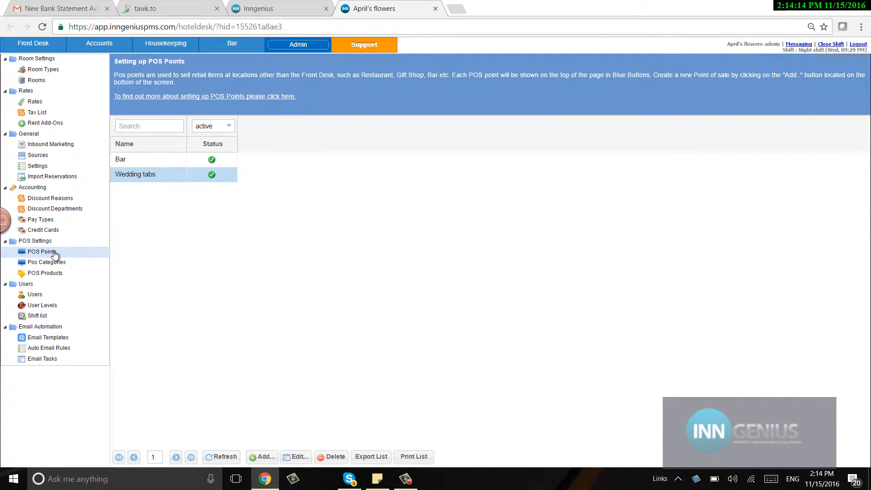
pyautogui.click(230, 128)
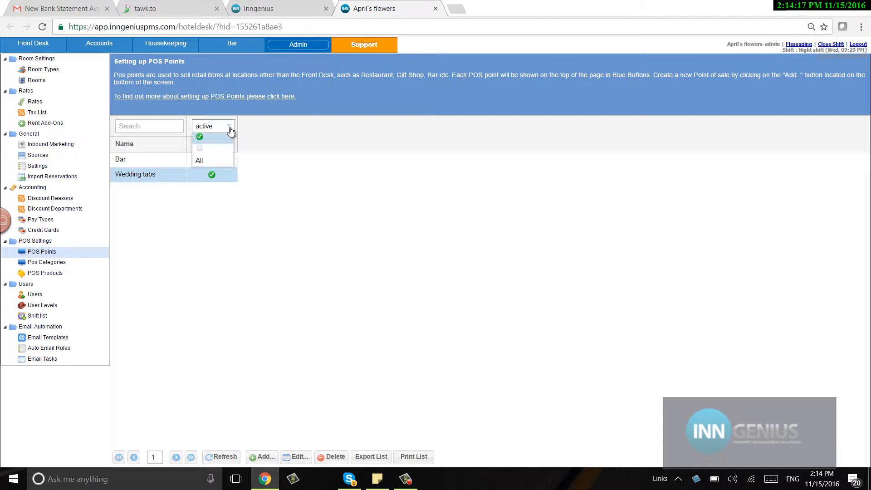
pyautogui.click(222, 161)
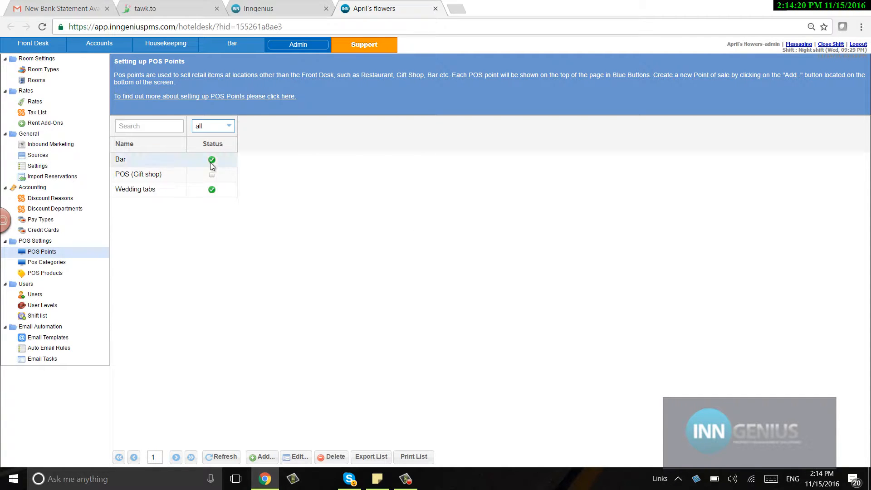
# Step: Enable the POS (Gift shop) point of sale and reload the site
pyautogui.doubleClick(197, 176)
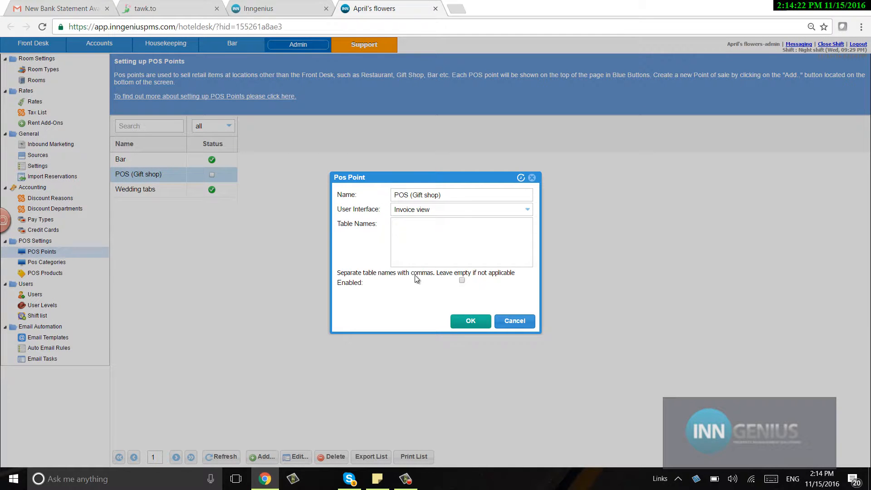
pyautogui.click(462, 281)
pyautogui.click(464, 323)
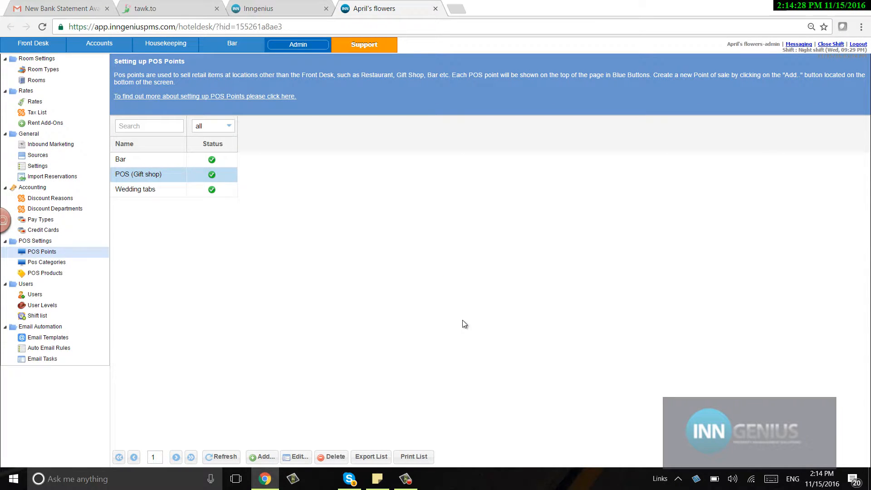
pyautogui.click(42, 27)
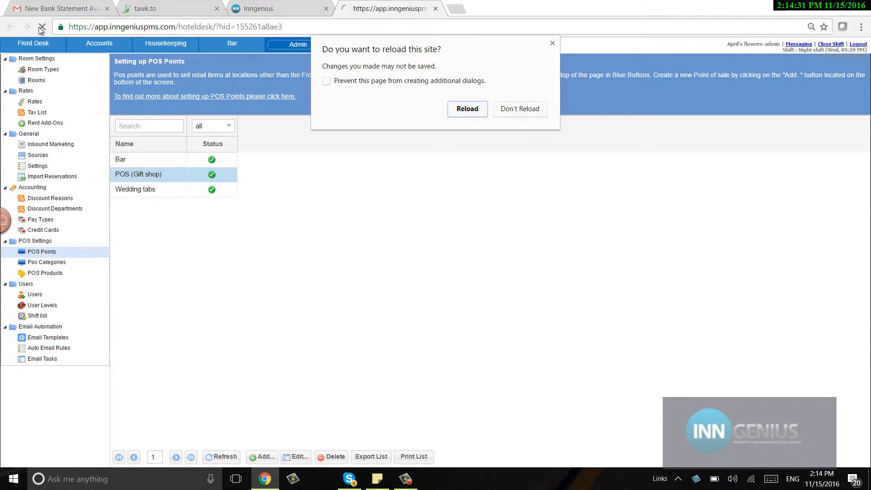
pyautogui.click(468, 110)
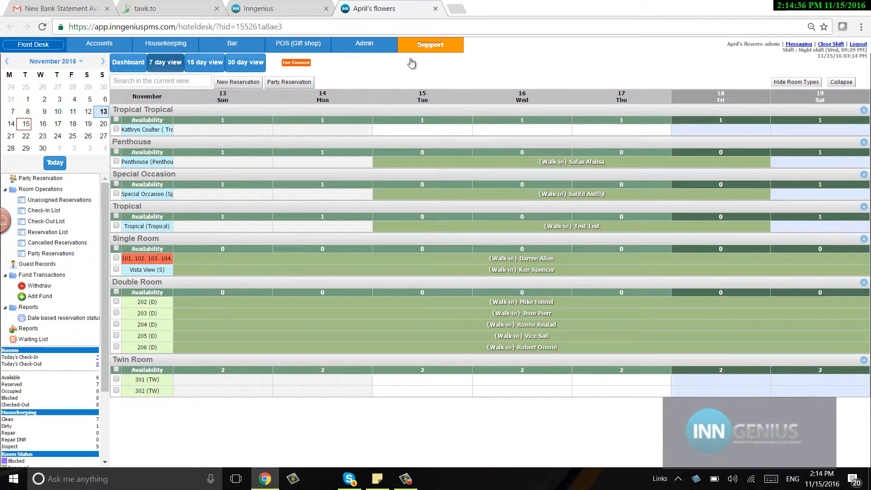
# Step: Go to the gift shop's point of sale and examine its transaction list
pyautogui.click(307, 52)
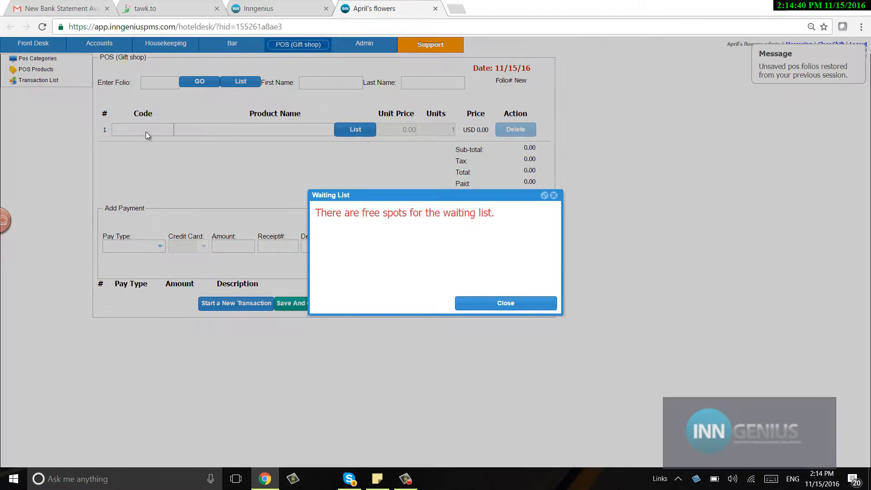
pyautogui.click(515, 306)
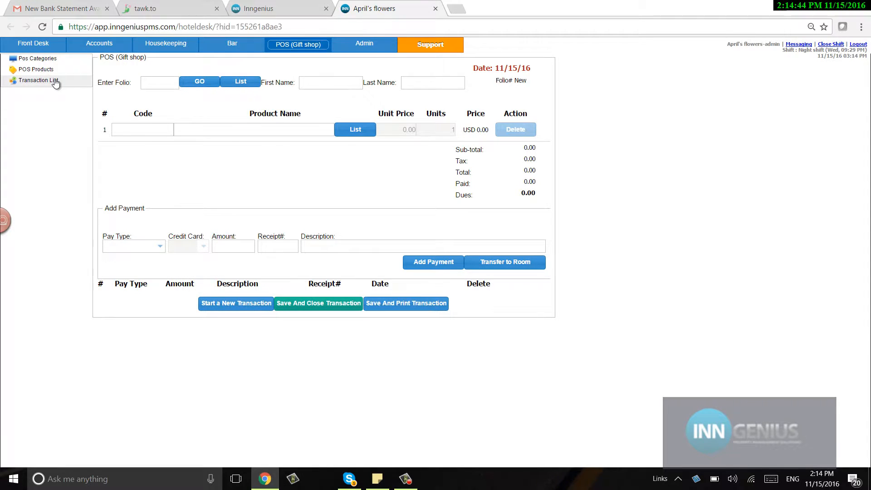
pyautogui.click(39, 80)
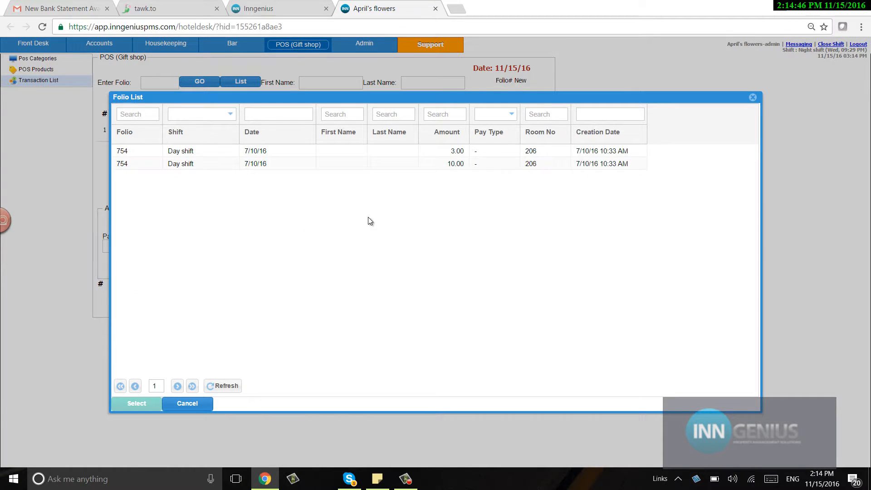
pyautogui.click(753, 97)
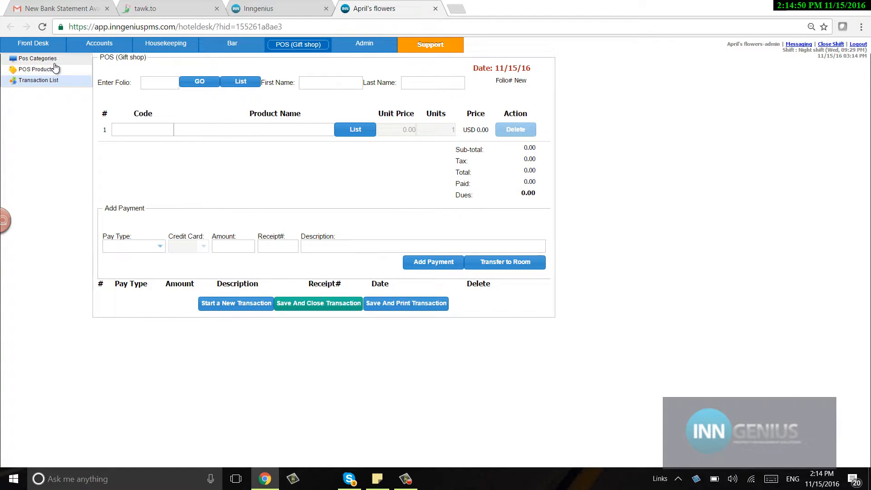
# Step: Add the hand made figurine to a new gift shop transaction and check the available pay types without choosing one
pyautogui.click(355, 131)
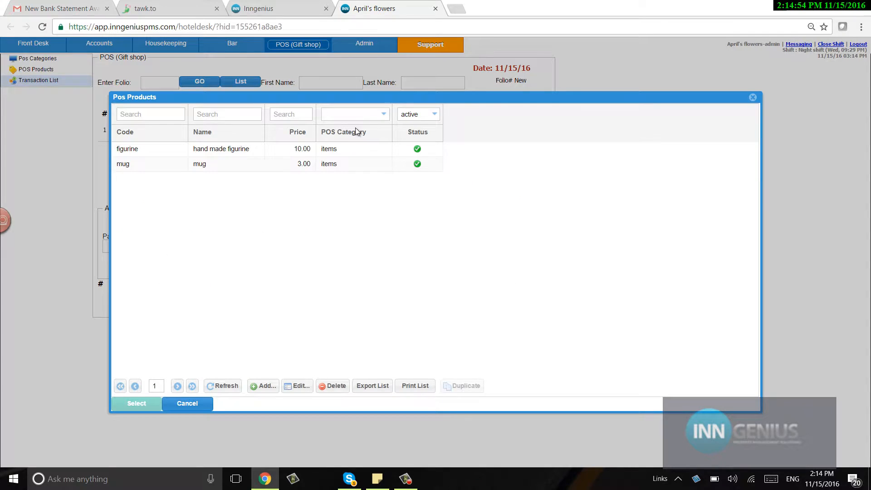
pyautogui.click(297, 152)
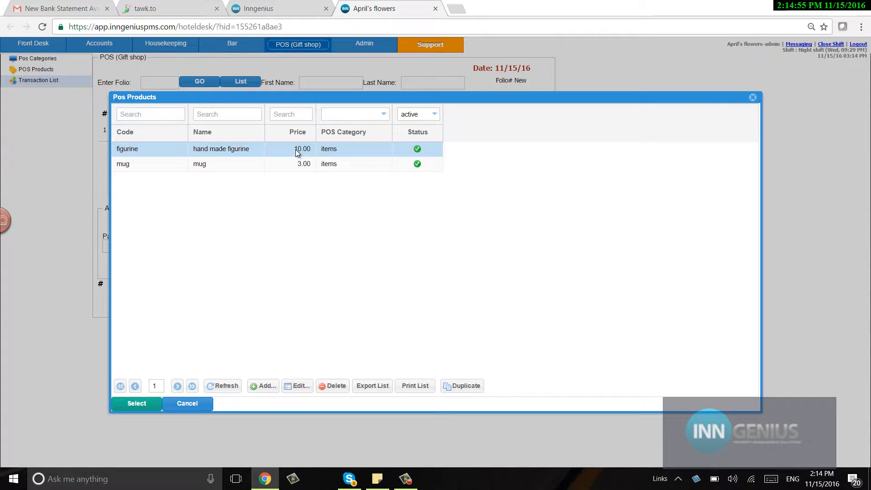
pyautogui.click(131, 411)
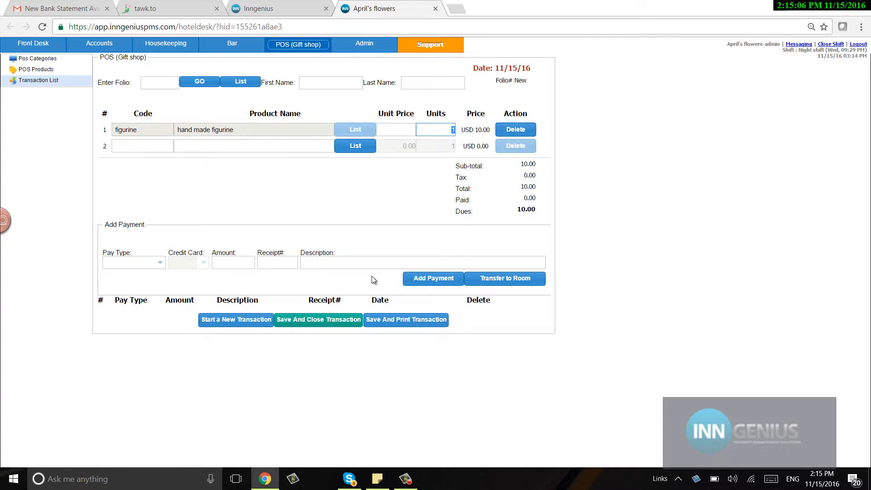
pyautogui.click(161, 265)
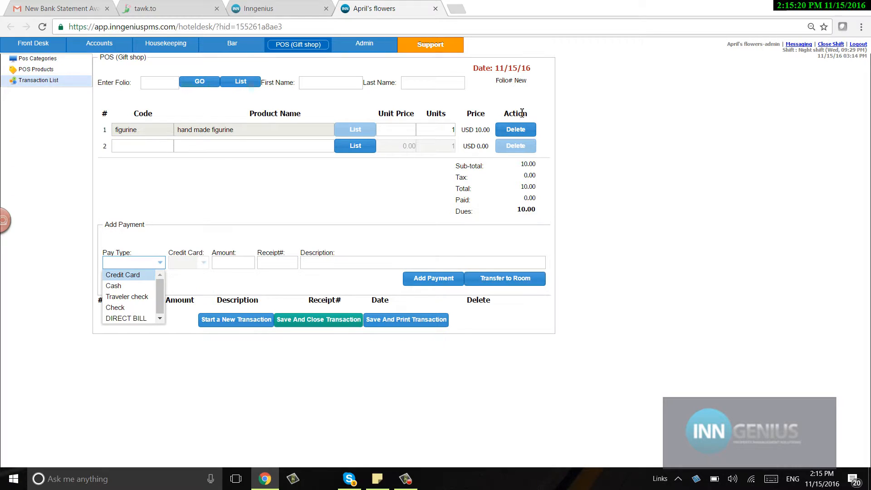
pyautogui.click(331, 184)
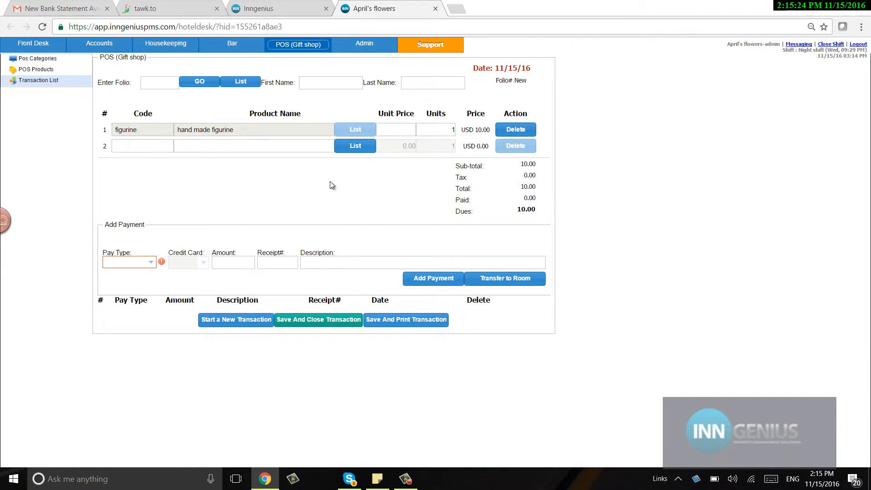
# Step: Check the Bar's tables and the admin list of active POS points, and reload the site
pyautogui.click(215, 42)
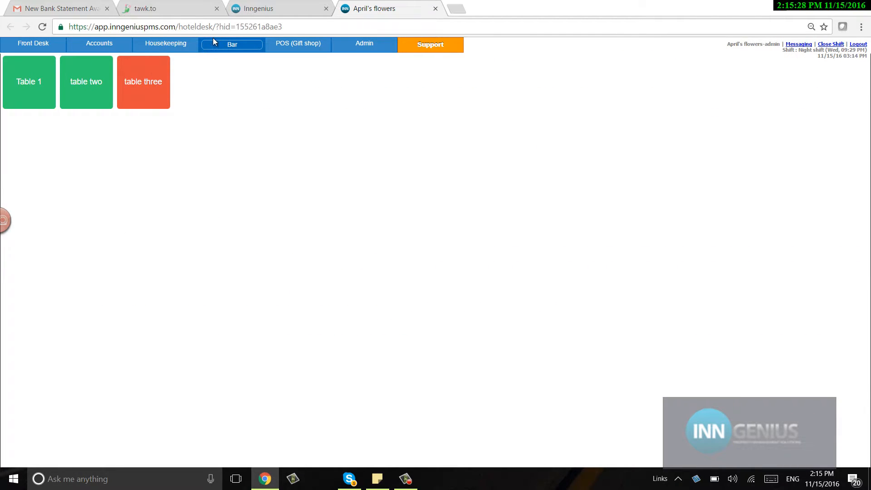
pyautogui.click(368, 48)
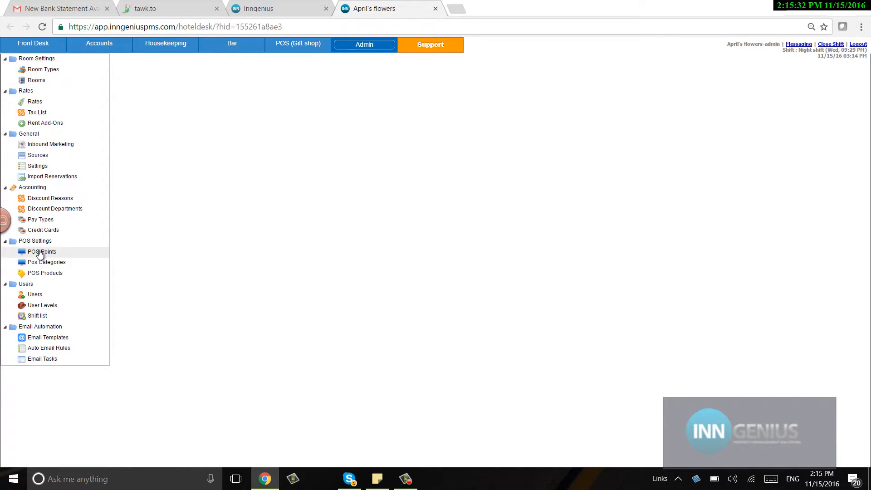
pyautogui.click(40, 253)
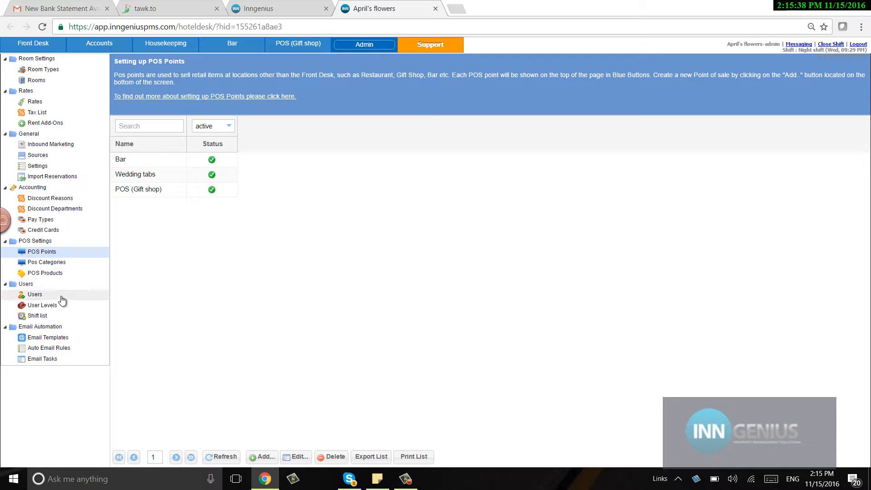
pyautogui.click(43, 27)
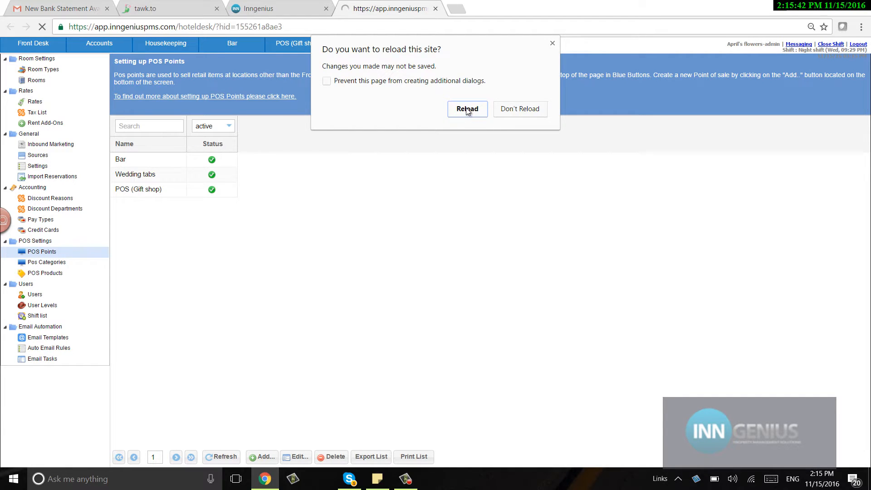
pyautogui.click(467, 109)
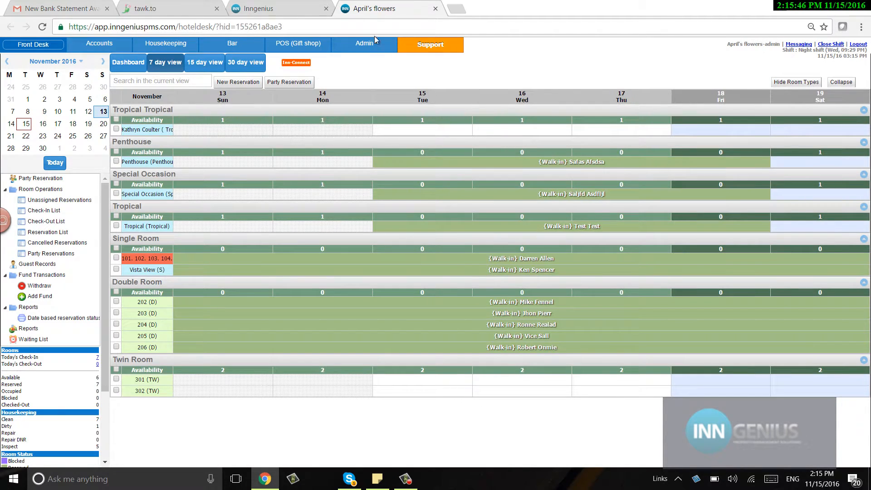
# Step: Recheck the active POS points in the admin area, dismiss the waiting list notice, and view the users list
pyautogui.click(375, 40)
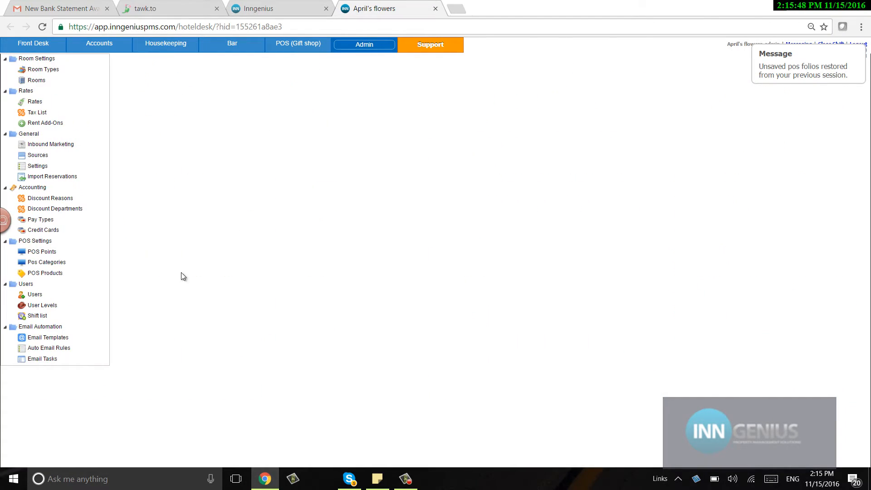
pyautogui.click(41, 251)
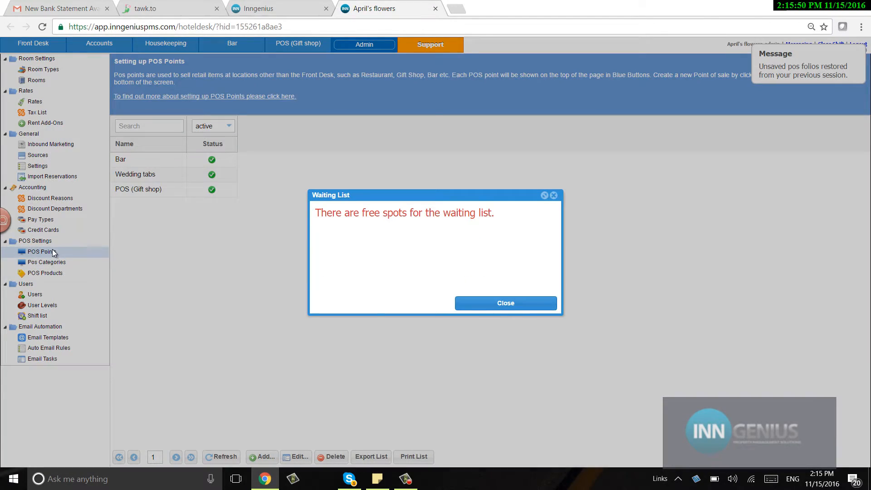
pyautogui.click(507, 304)
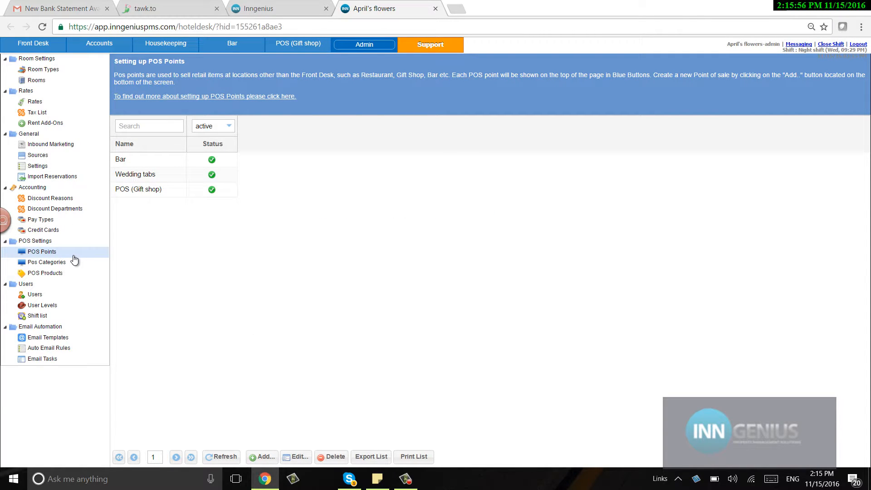
pyautogui.click(59, 298)
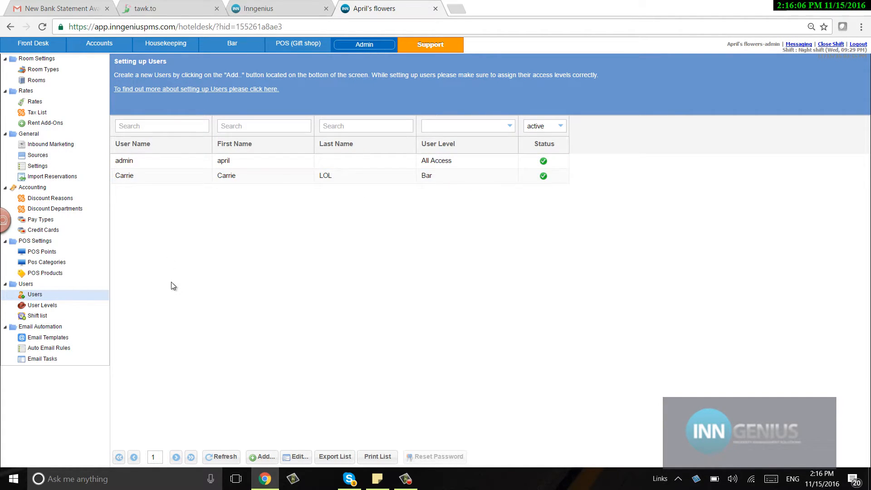
# Step: Grant the All Access user level the Manage Categories and Manage Products permissions for Wedding tabs, and reload the site
pyautogui.click(56, 308)
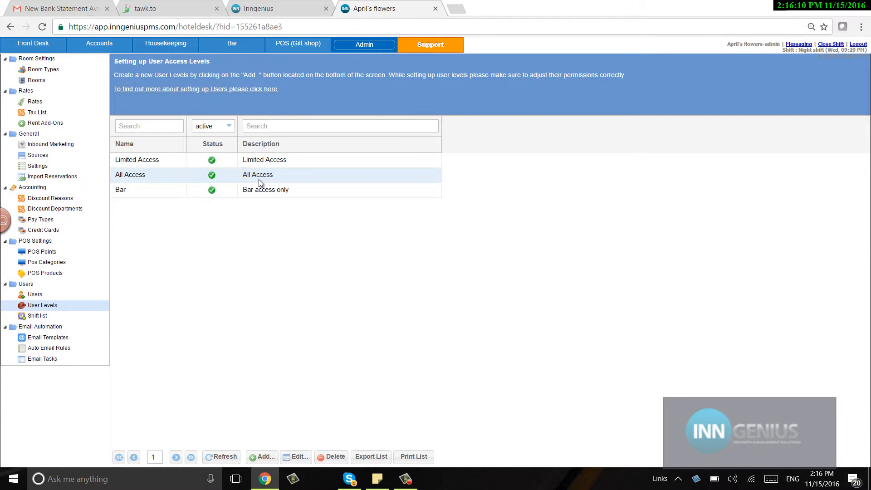
pyautogui.doubleClick(259, 180)
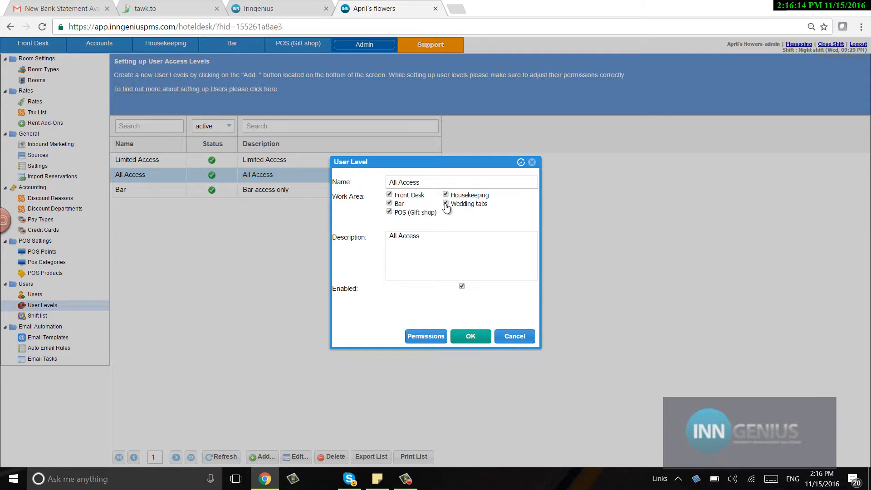
pyautogui.click(426, 337)
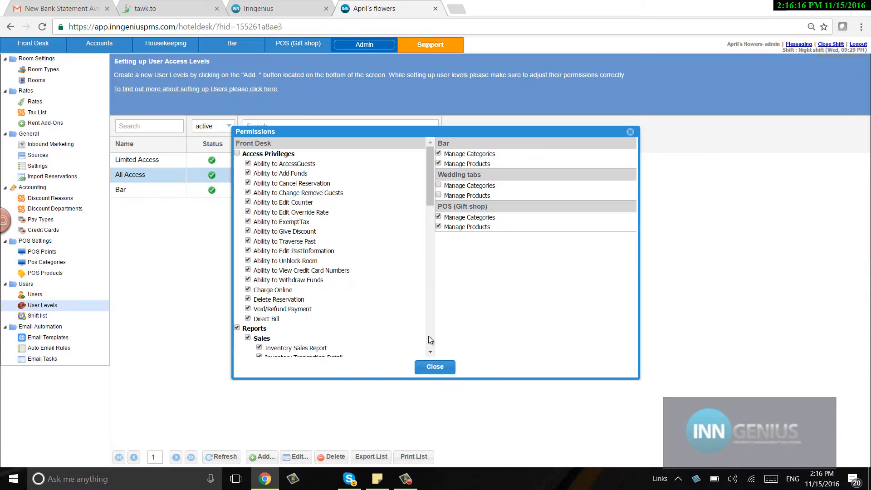
pyautogui.click(440, 186)
pyautogui.click(439, 196)
pyautogui.click(437, 371)
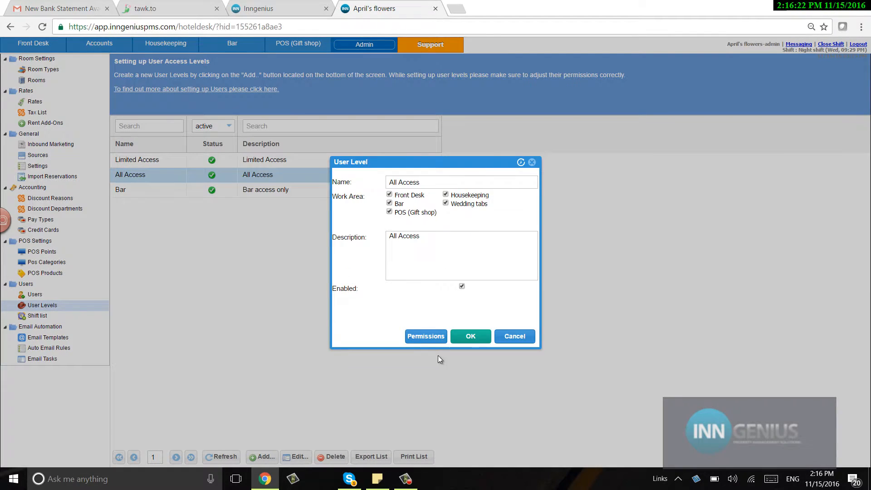
pyautogui.click(477, 334)
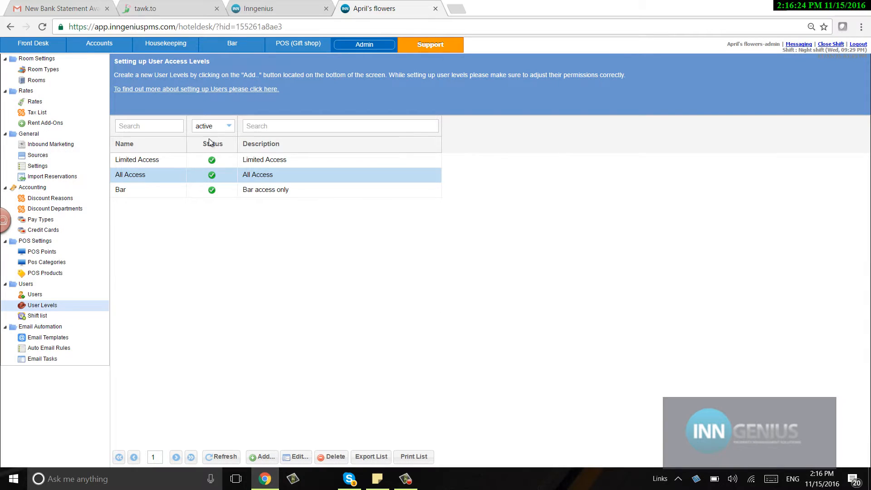
pyautogui.click(42, 27)
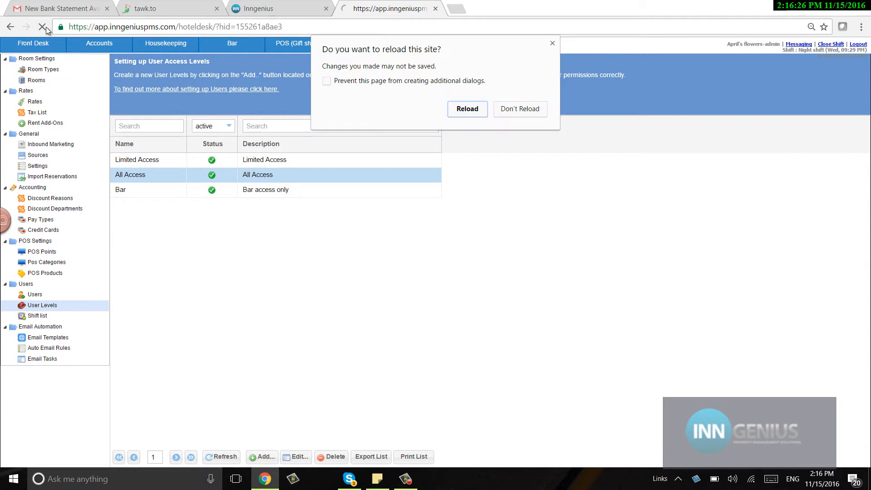
pyautogui.click(467, 109)
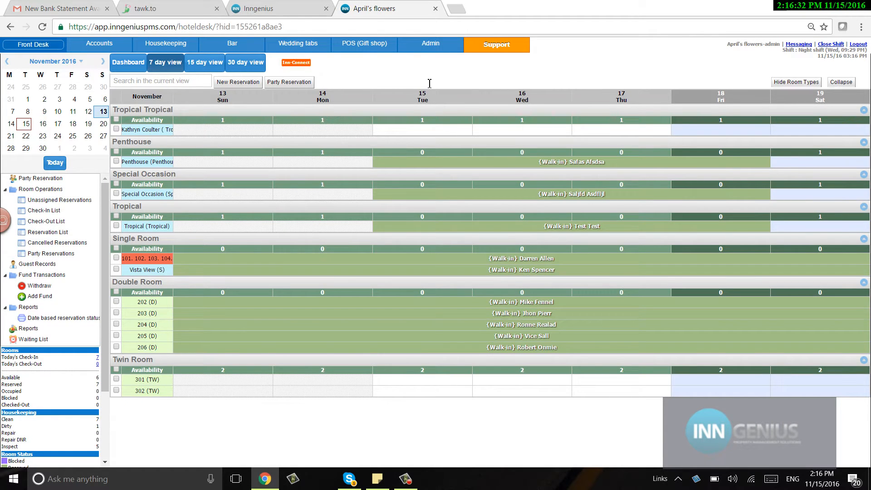
# Step: Dismiss the waiting list notice and add an enabled POS category named flowers for the Wedding tabs POS point
pyautogui.click(448, 46)
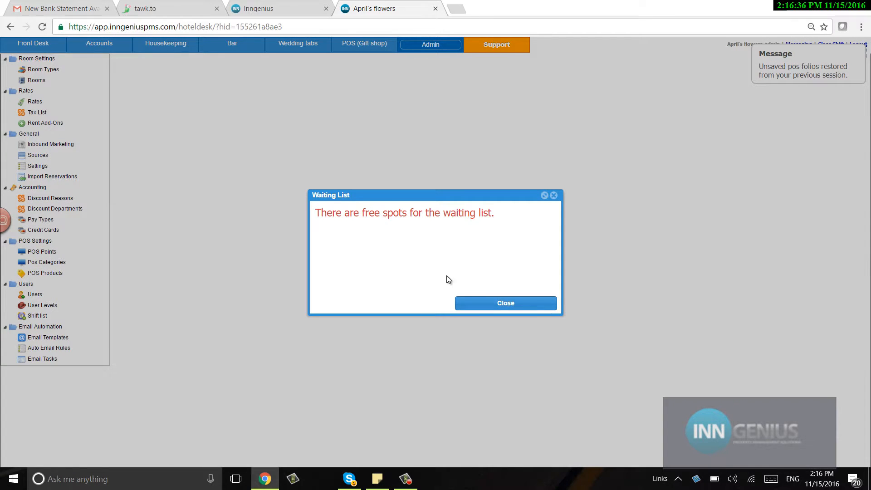
pyautogui.click(466, 303)
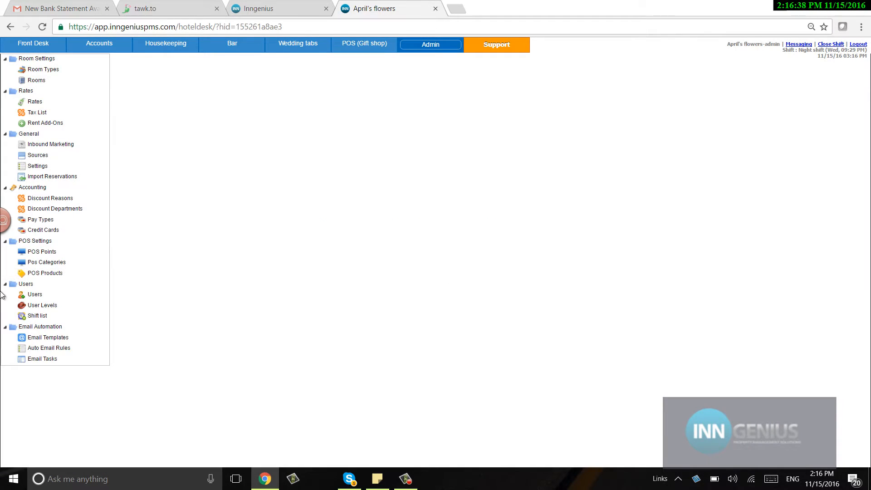
pyautogui.click(54, 266)
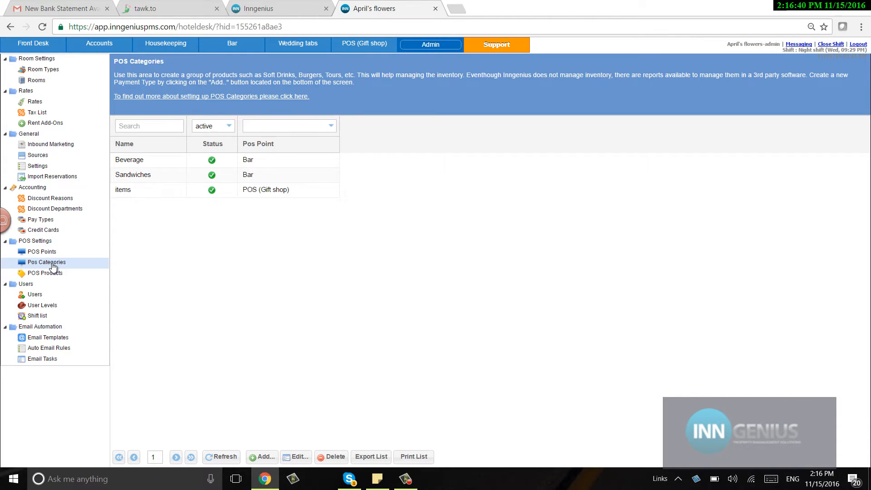
pyautogui.click(262, 457)
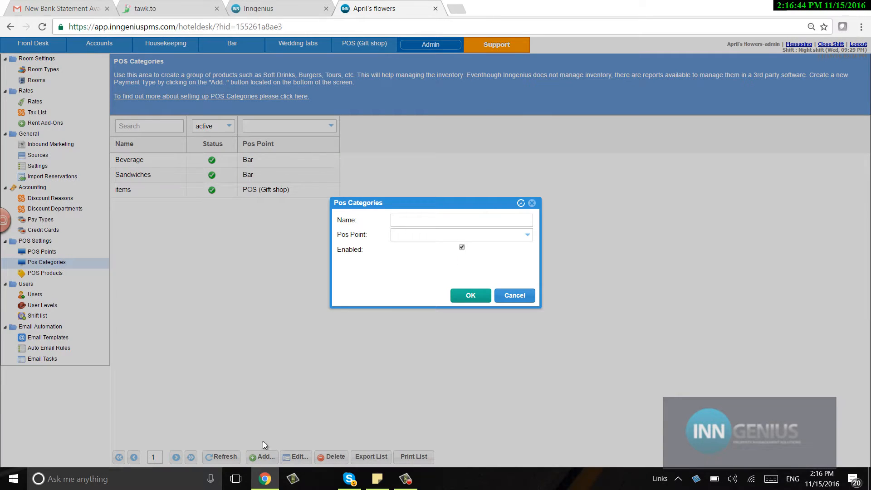
pyautogui.click(425, 222)
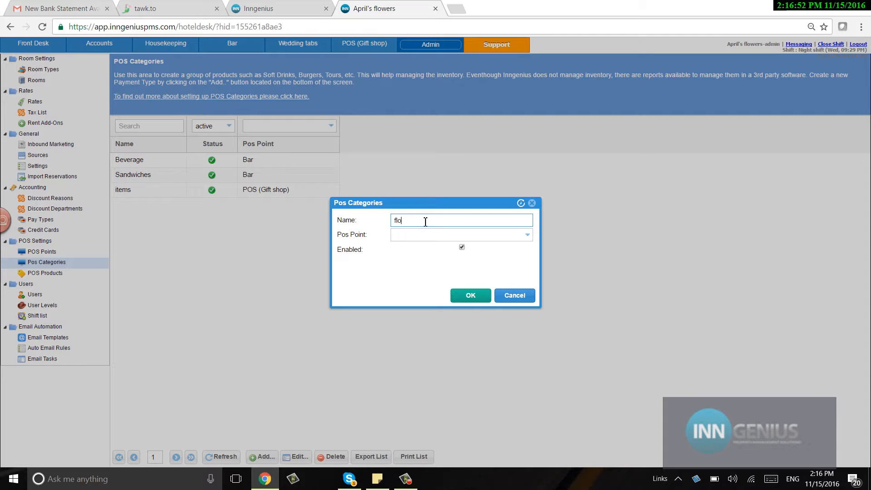
pyautogui.write('flowers')
pyautogui.click(527, 236)
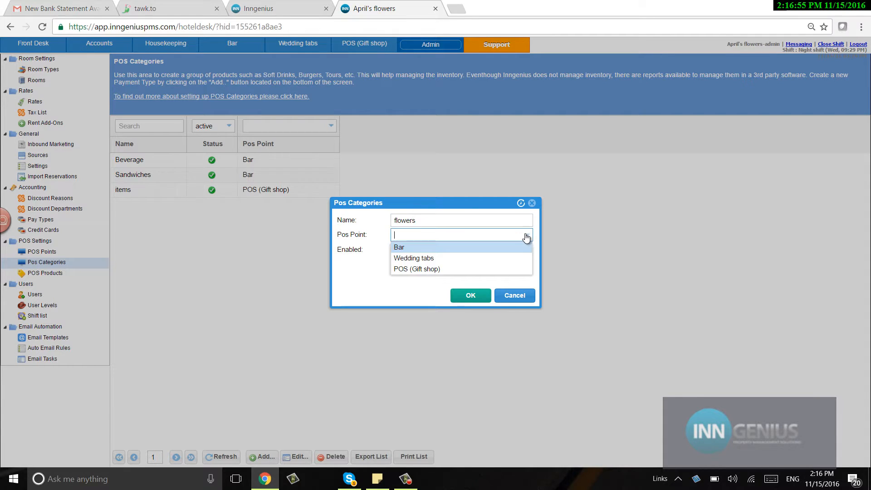
pyautogui.click(439, 258)
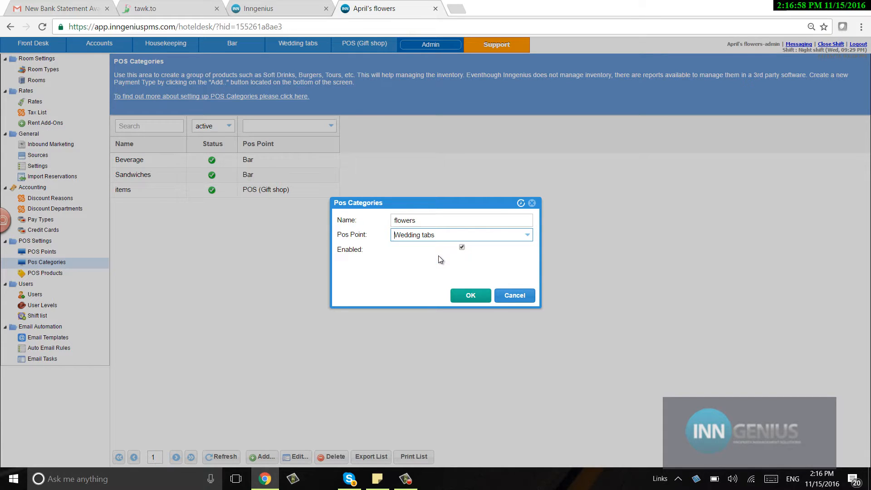
pyautogui.click(471, 296)
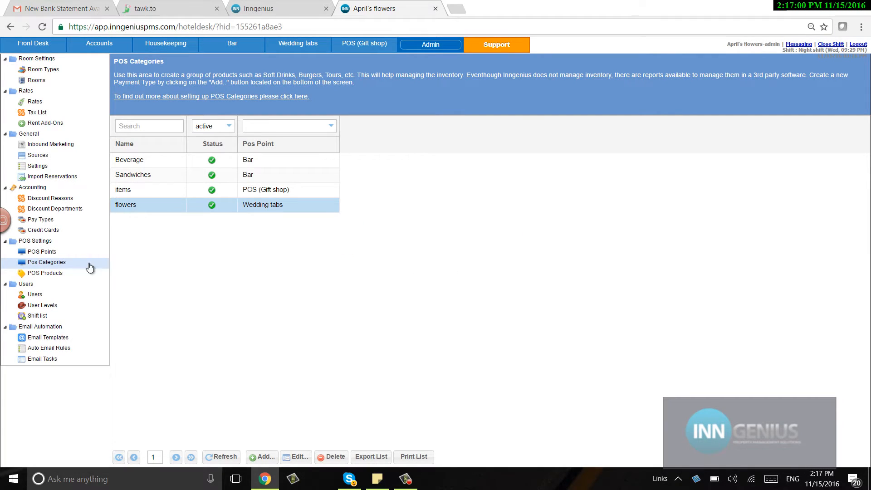
# Step: Add a POS product with code rr and name red roses, in the flowers category of Wedding tabs, priced at 20.00
pyautogui.click(77, 280)
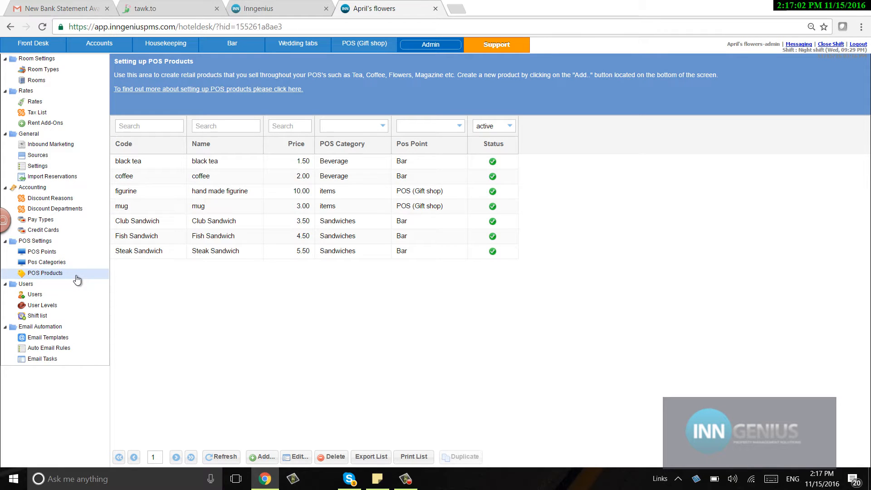
pyautogui.click(264, 459)
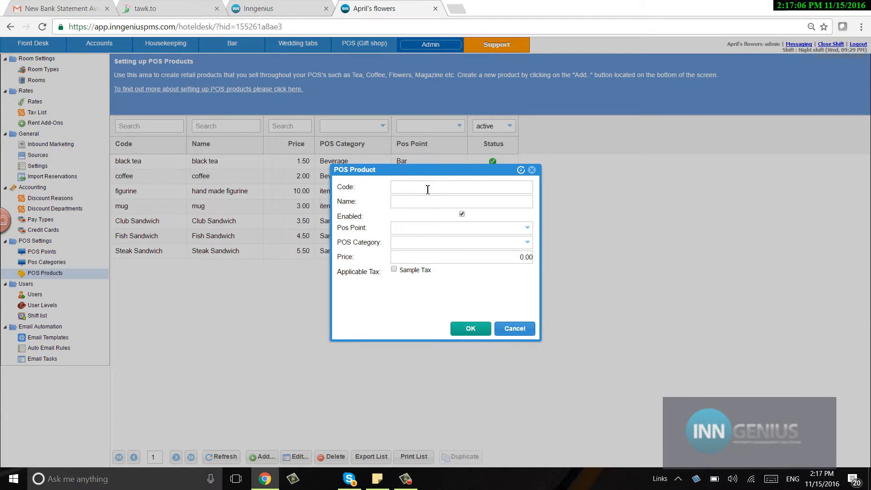
pyautogui.click(428, 189)
pyautogui.write('rd')
pyautogui.click(422, 201)
pyautogui.write('red')
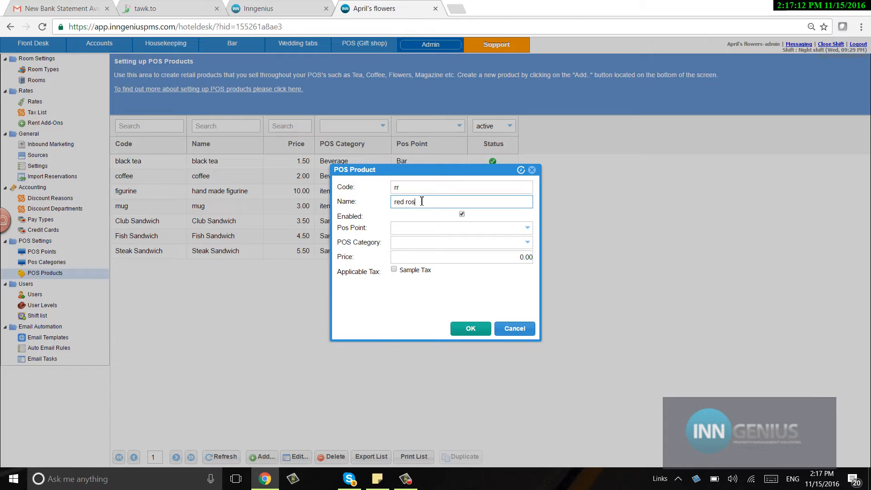
pyautogui.click(527, 228)
pyautogui.click(448, 250)
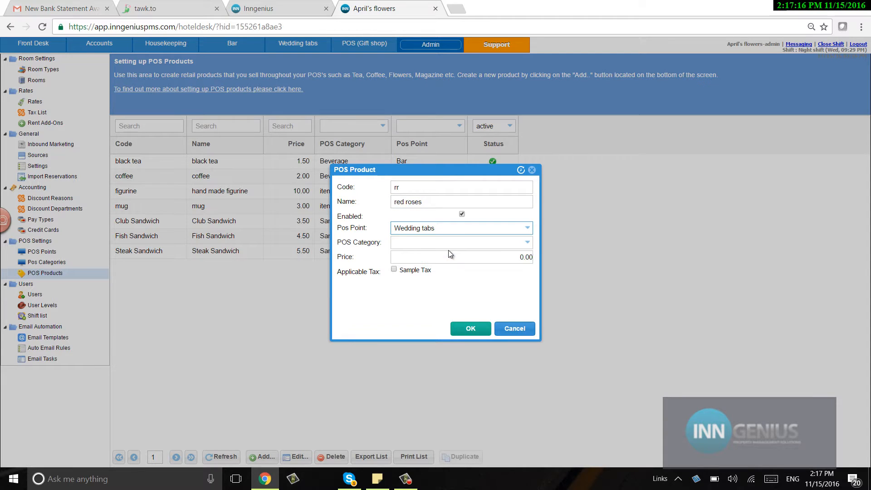
pyautogui.click(527, 242)
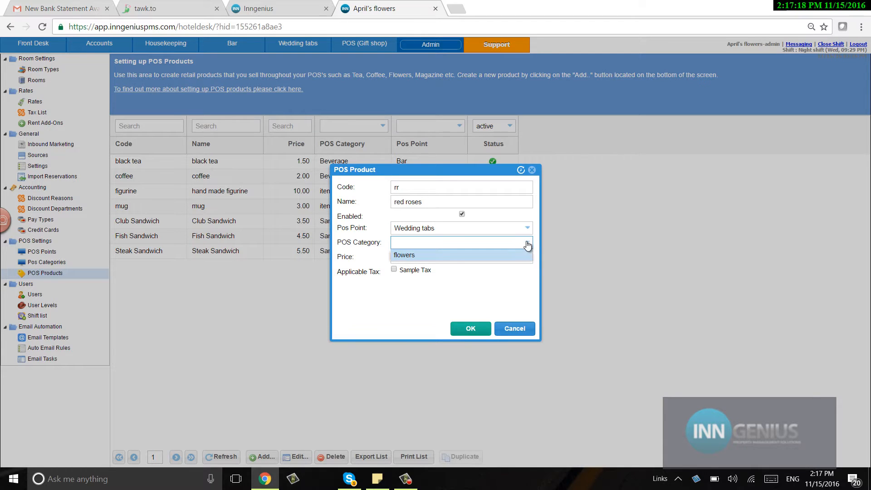
pyautogui.click(446, 257)
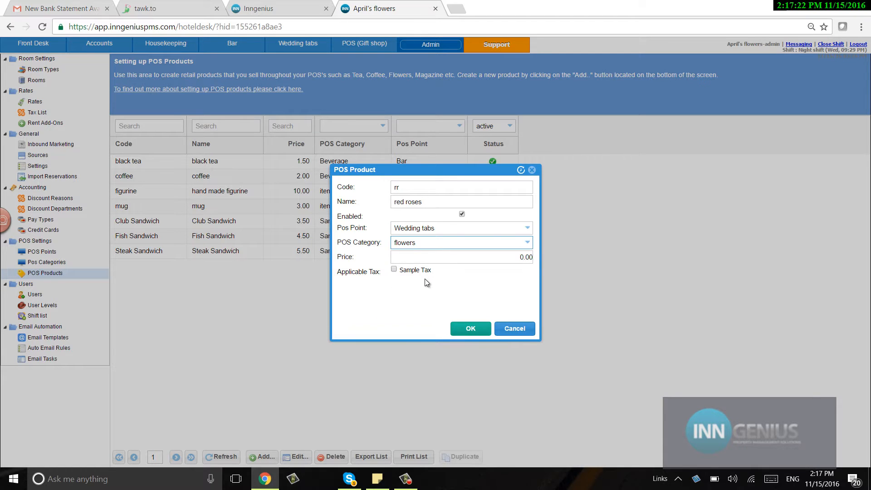
pyautogui.click(520, 259)
pyautogui.write('20')
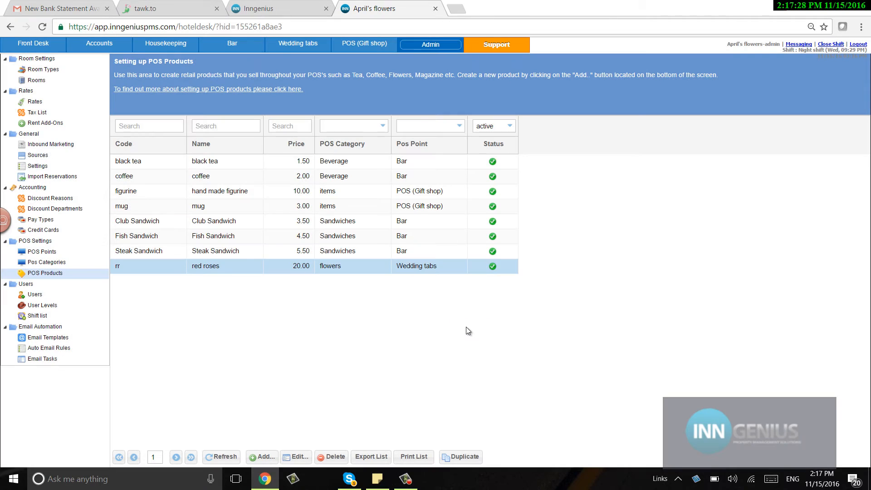
# Step: Enter two couples' names, separated by a comma, as the table names of the Wedding tabs POS point, and reload the site
pyautogui.click(38, 253)
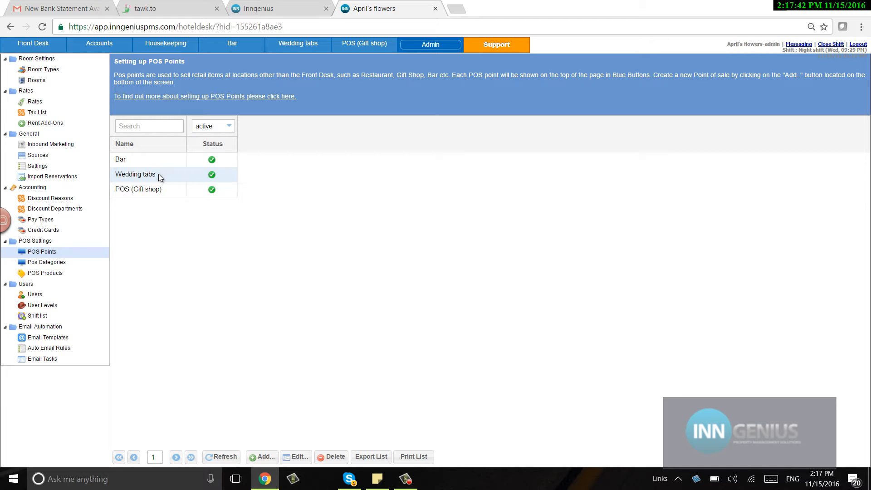
pyautogui.doubleClick(159, 177)
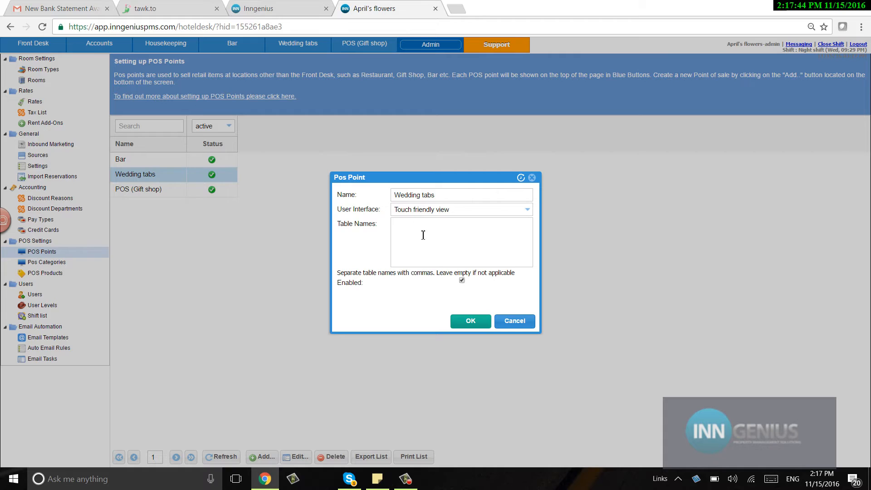
pyautogui.click(428, 239)
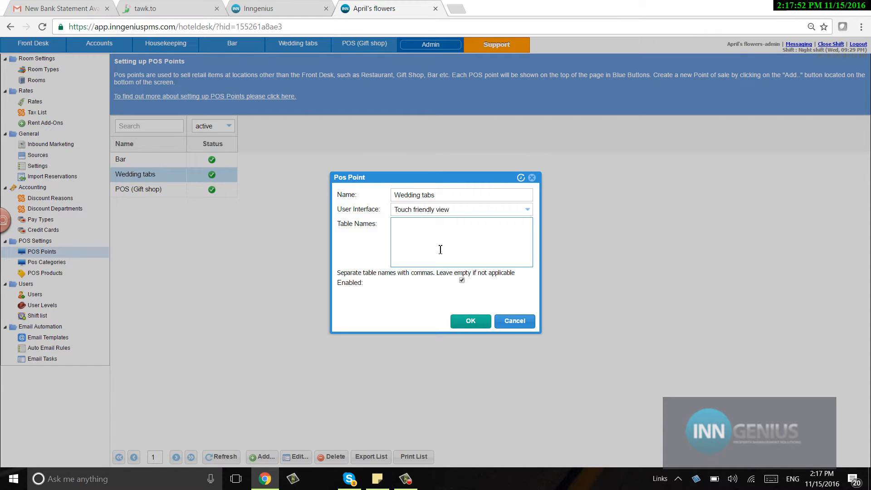
pyautogui.write('bill and mary, ted and sue')
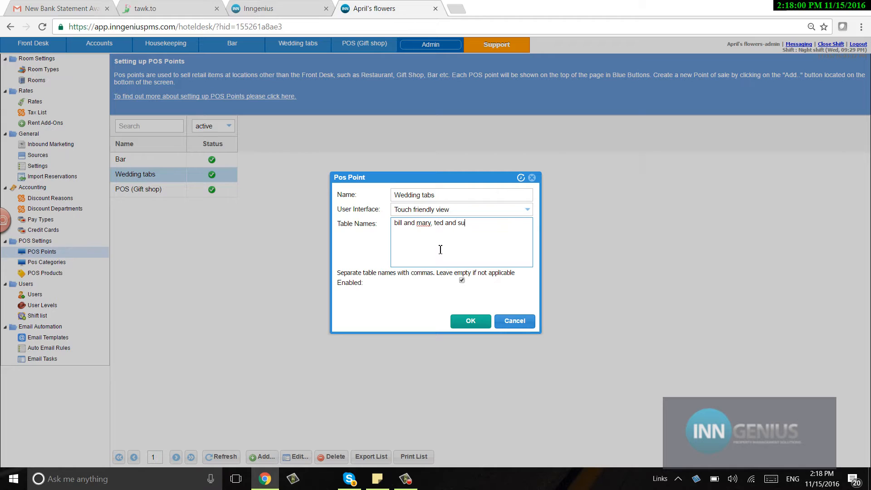
pyautogui.click(470, 321)
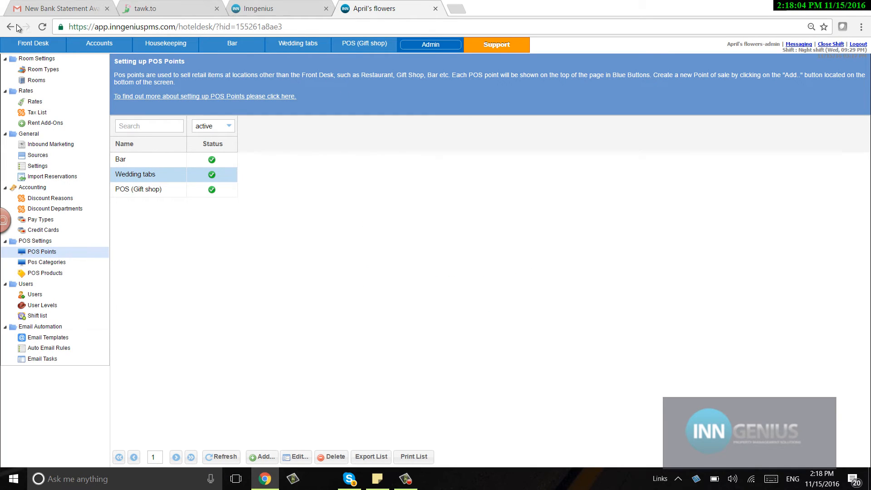
pyautogui.click(42, 26)
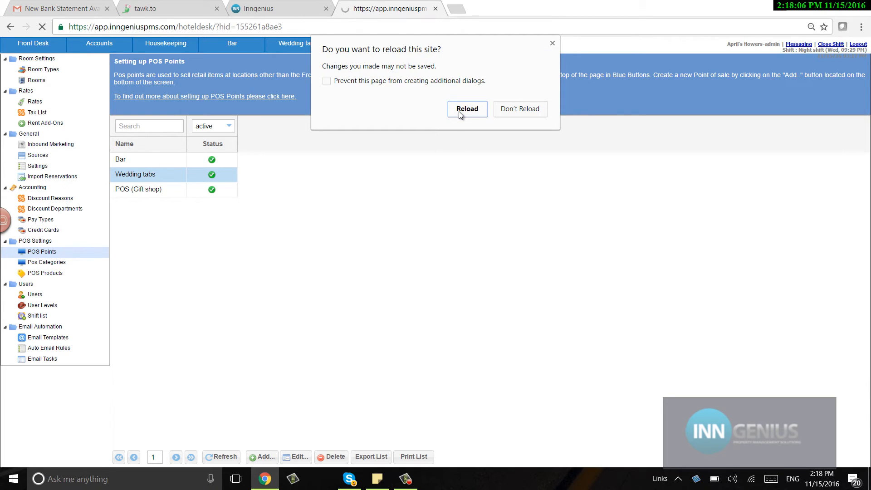
pyautogui.click(466, 111)
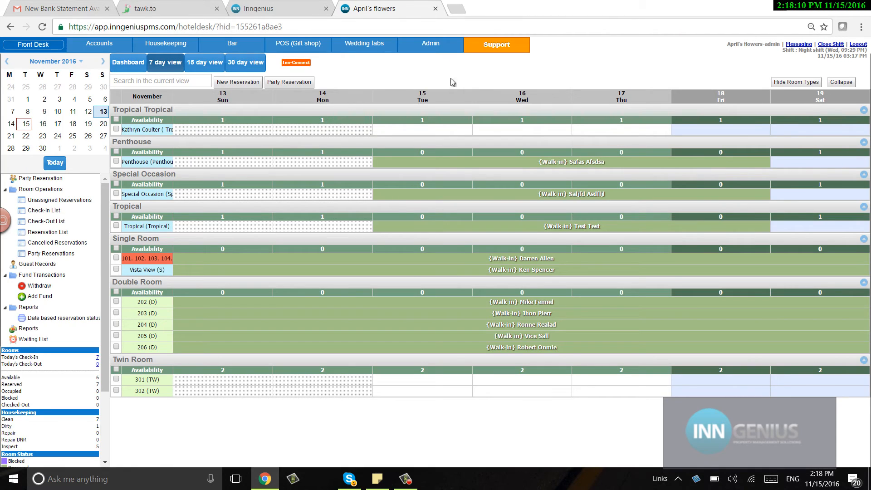
# Step: Dismiss the waiting list notice in Wedding tabs, add red roses to the second couple's tab, and close that tab unpaid
pyautogui.click(371, 42)
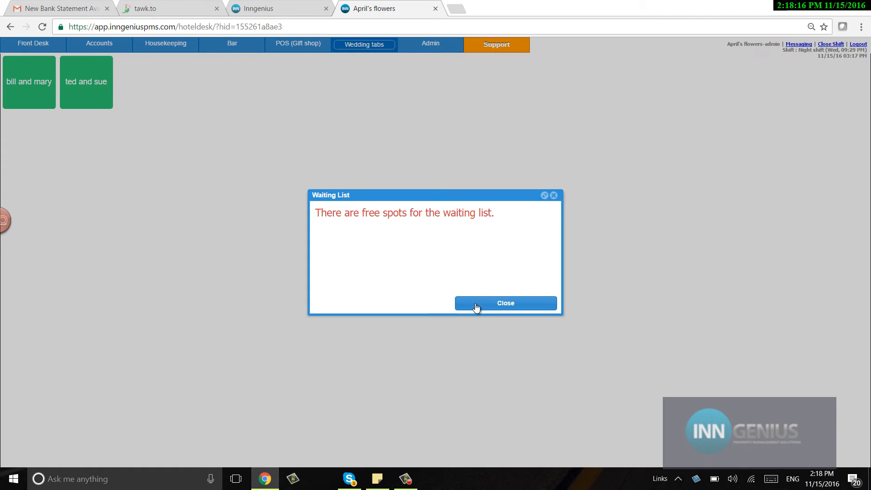
pyautogui.click(476, 307)
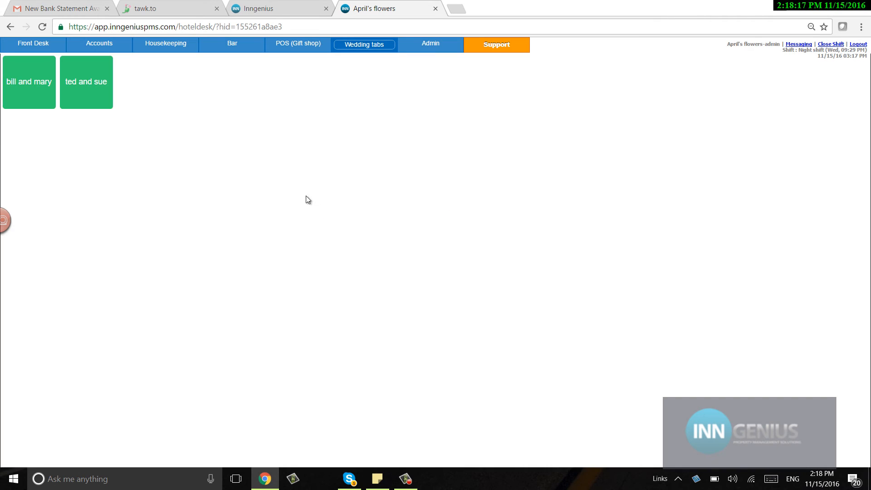
pyautogui.click(93, 92)
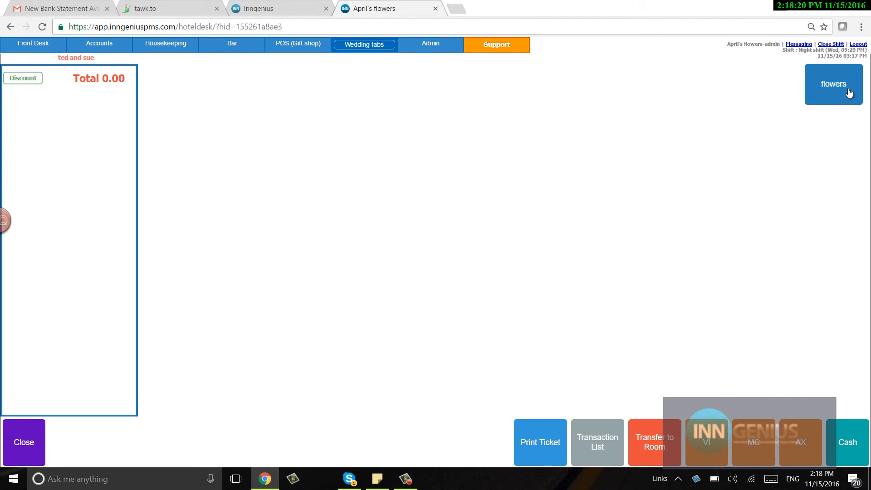
pyautogui.click(845, 91)
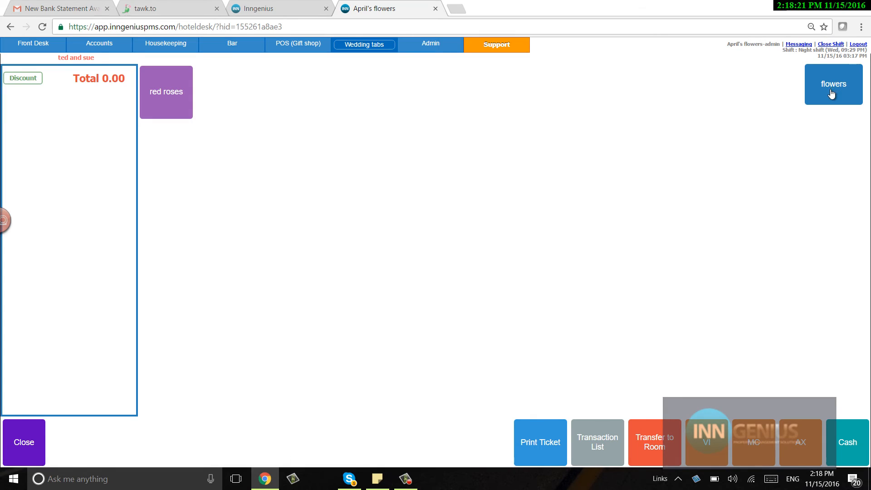
pyautogui.click(184, 105)
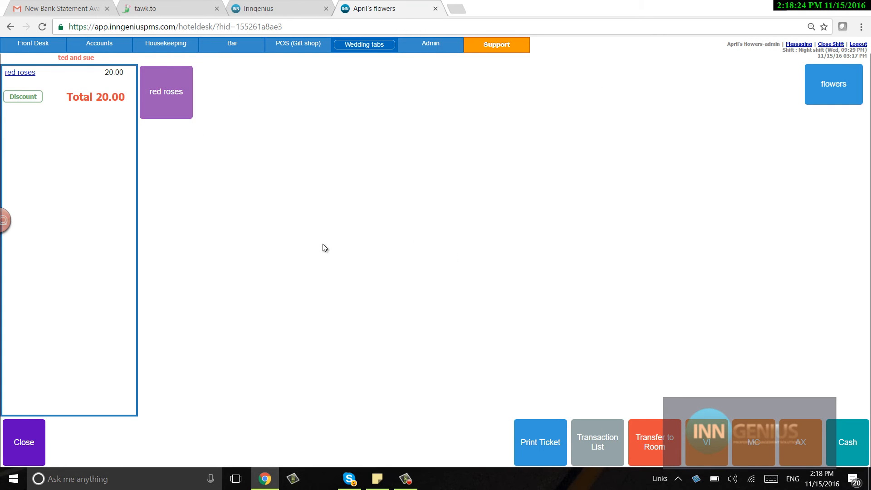
pyautogui.click(25, 443)
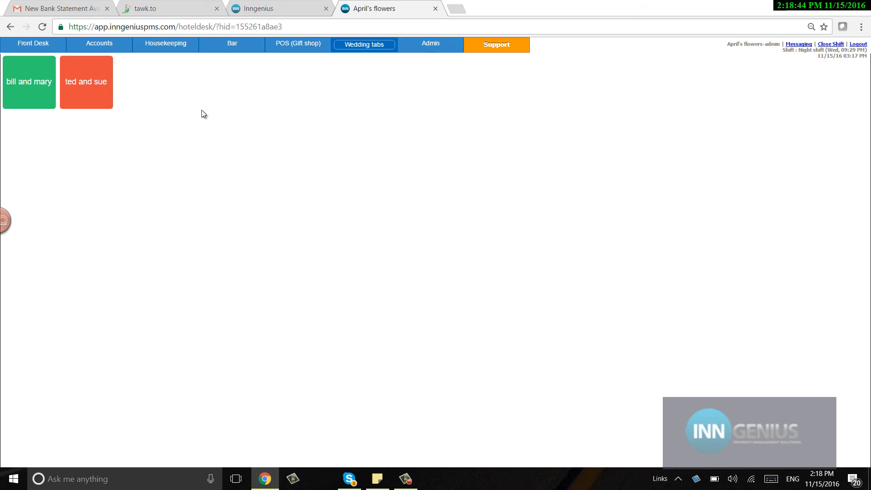
# Step: Reopen the second couple's wedding tab, check its transaction list without selecting a folio, and return to the front desk
pyautogui.click(95, 91)
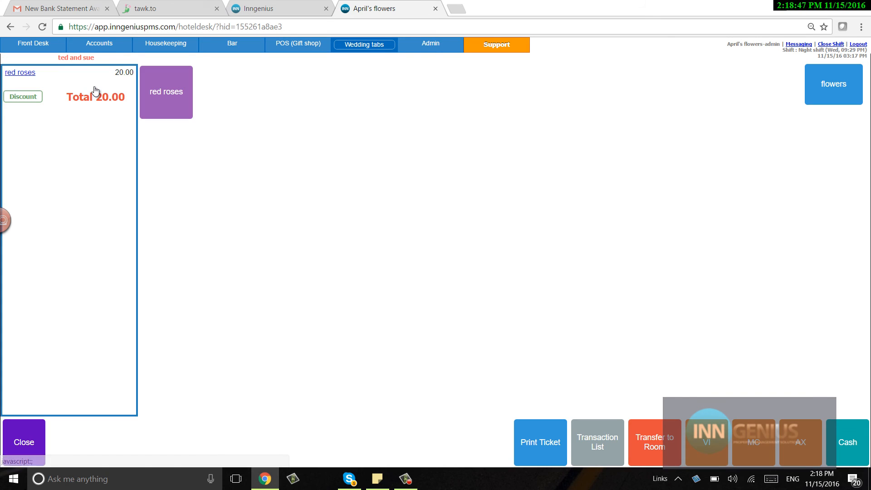
pyautogui.click(597, 448)
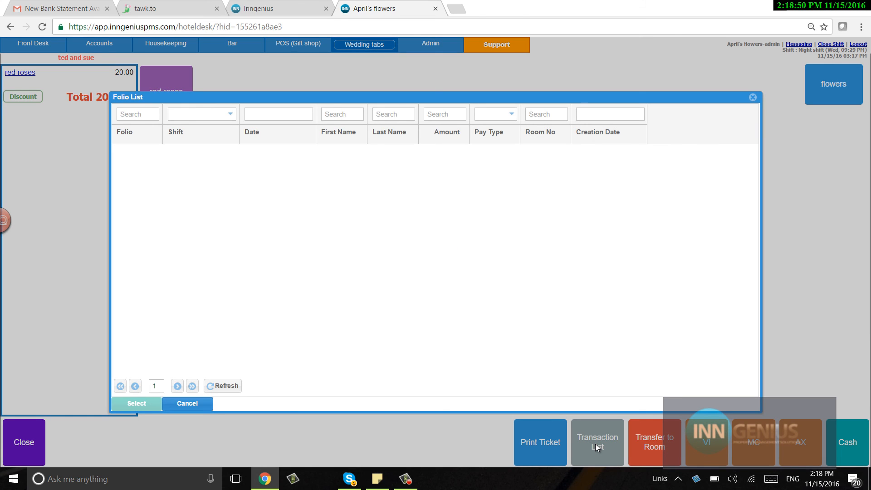
pyautogui.click(753, 97)
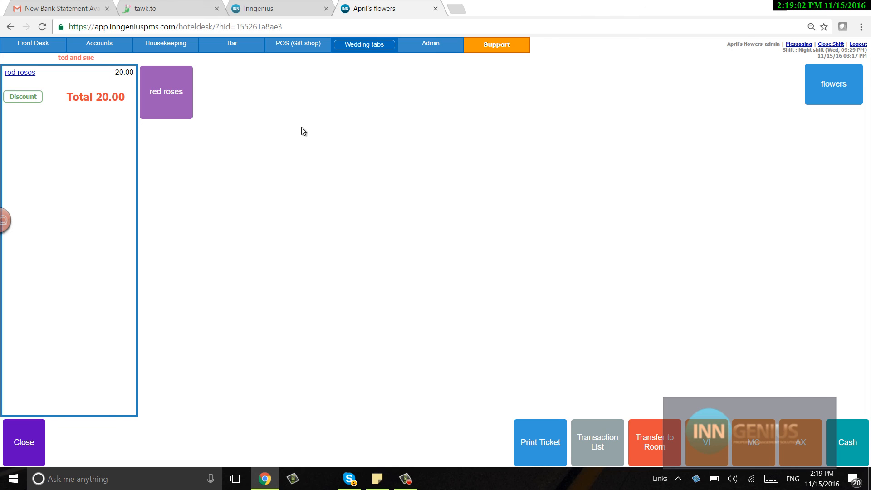
pyautogui.click(44, 43)
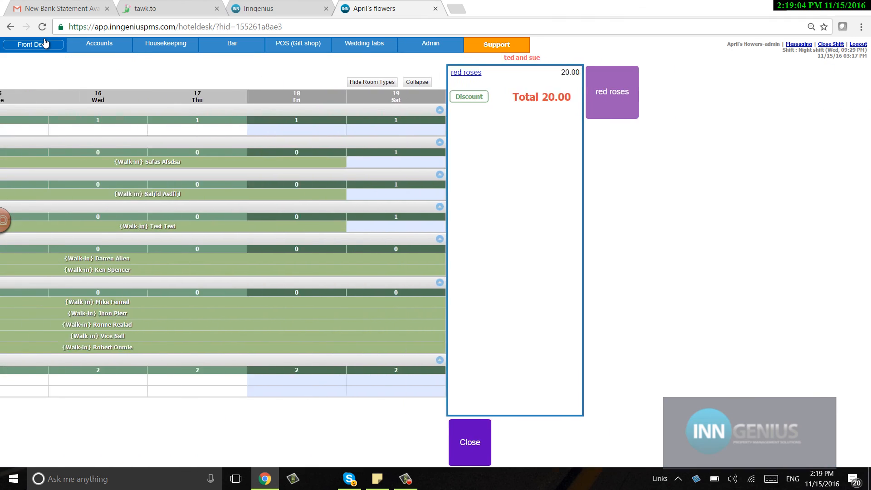